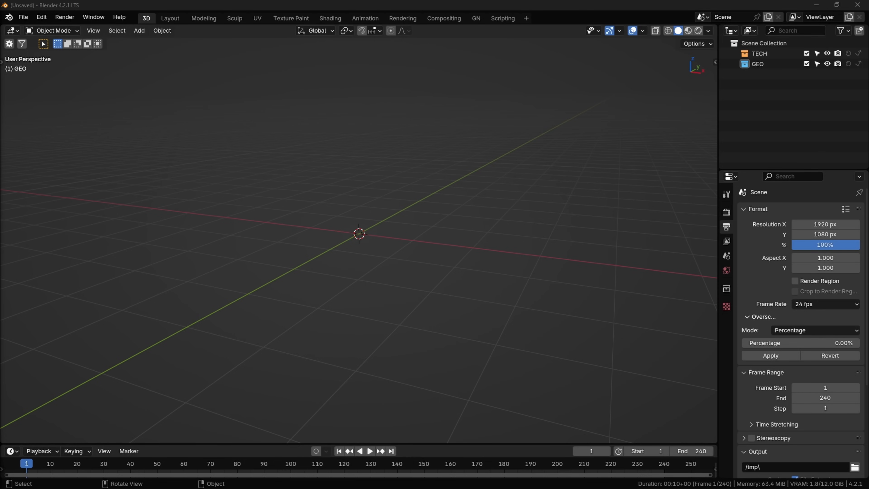
Step: Download the camera_projector repository as a ZIP from GitHub and view the download section of the fspy.io website
{"action": "left_click_drag", "start_coordinate": [868, 76], "coordinate": [192, 102]}
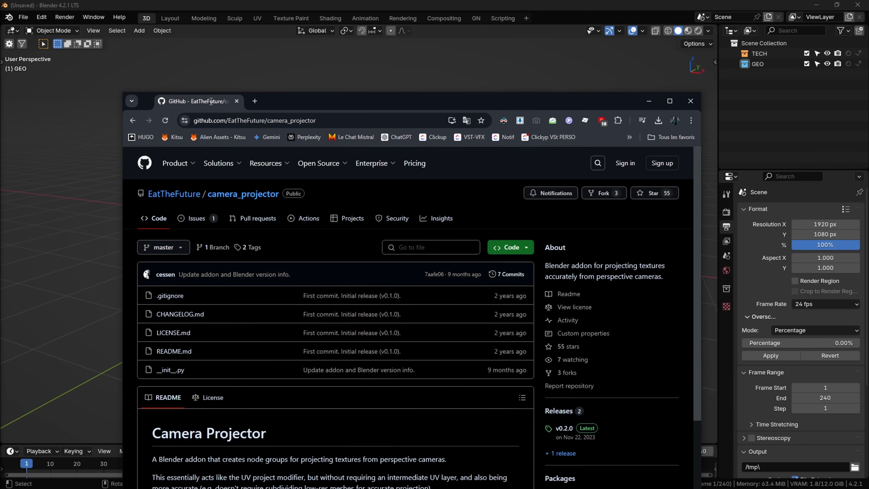
{"action": "double_click", "coordinate": [276, 102]}
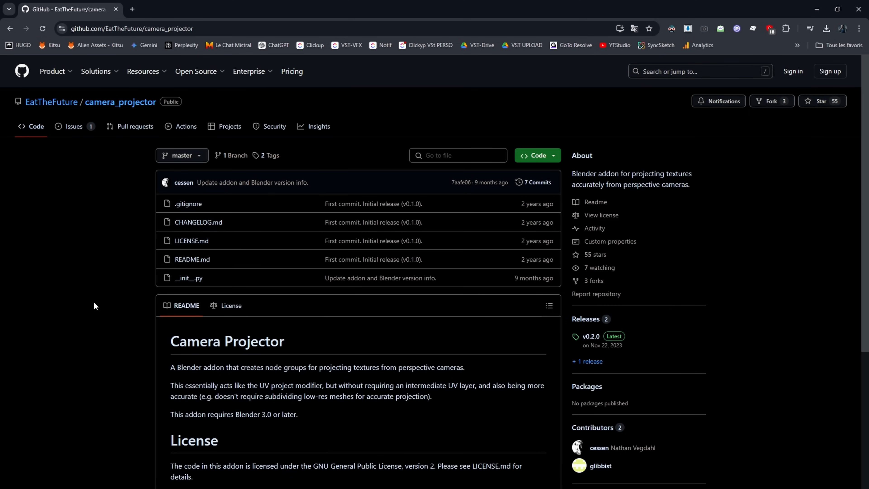
{"action": "left_click", "coordinate": [546, 156]}
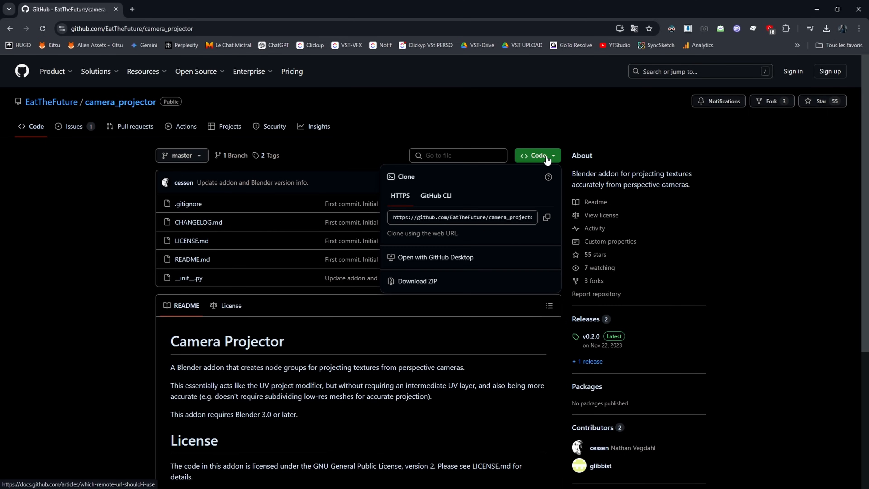
{"action": "left_click", "coordinate": [449, 281]}
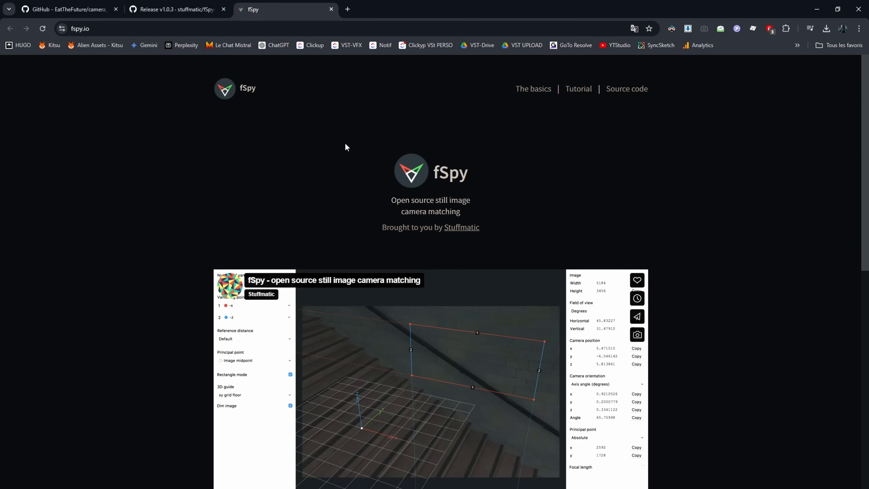
{"action": "scroll", "coordinate": [368, 289], "scroll_direction": "down", "scroll_amount": 8}
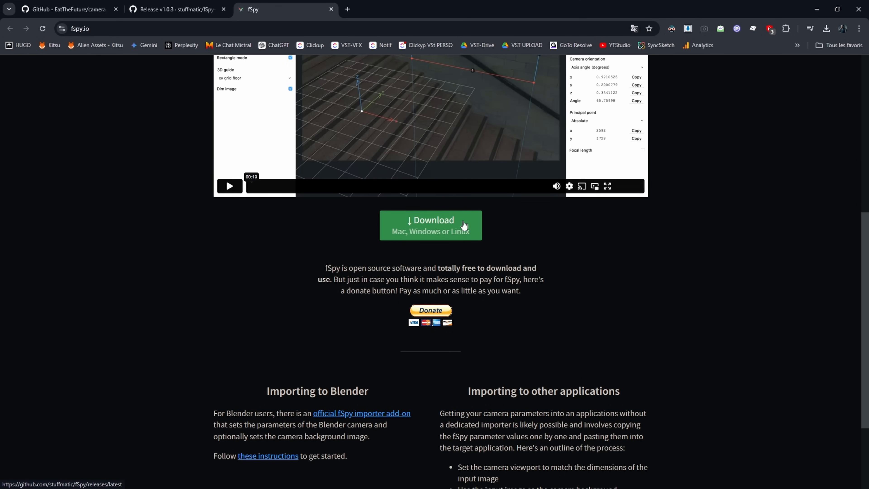
{"action": "scroll", "coordinate": [128, 277], "scroll_direction": "up", "scroll_amount": 8}
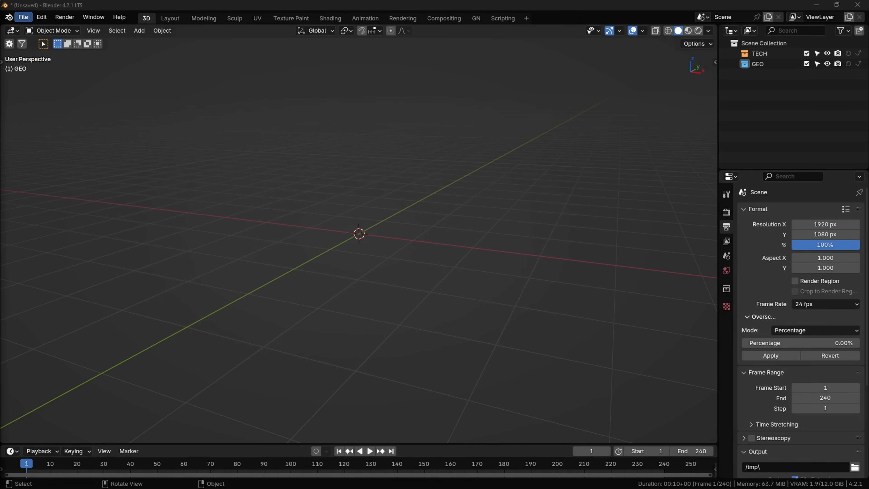
Step: In Blender, install the add-on from camera_projector-master.zip through the preferences
{"action": "left_click", "coordinate": [40, 18]}
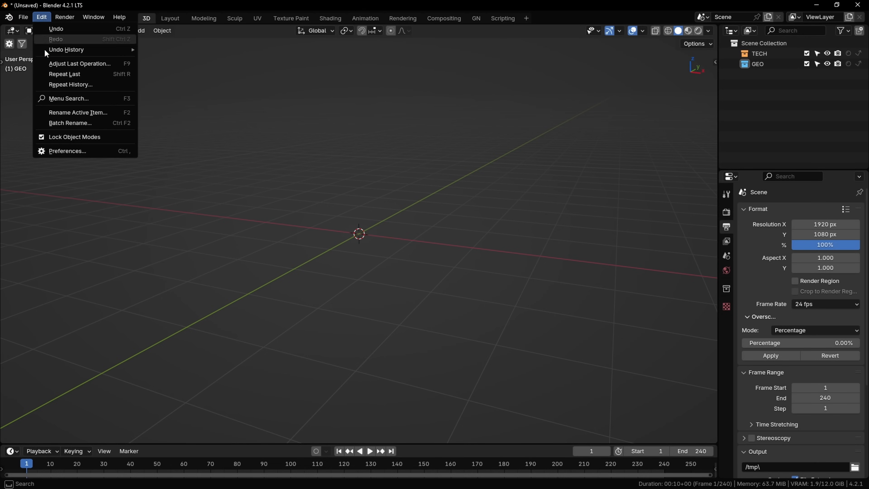
{"action": "left_click", "coordinate": [66, 151]}
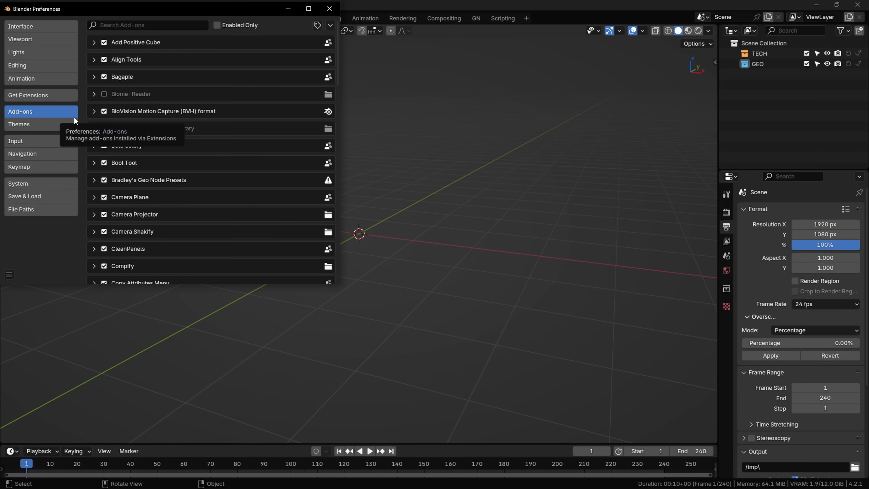
{"action": "left_click", "coordinate": [331, 24]}
{"action": "left_click", "coordinate": [306, 52]}
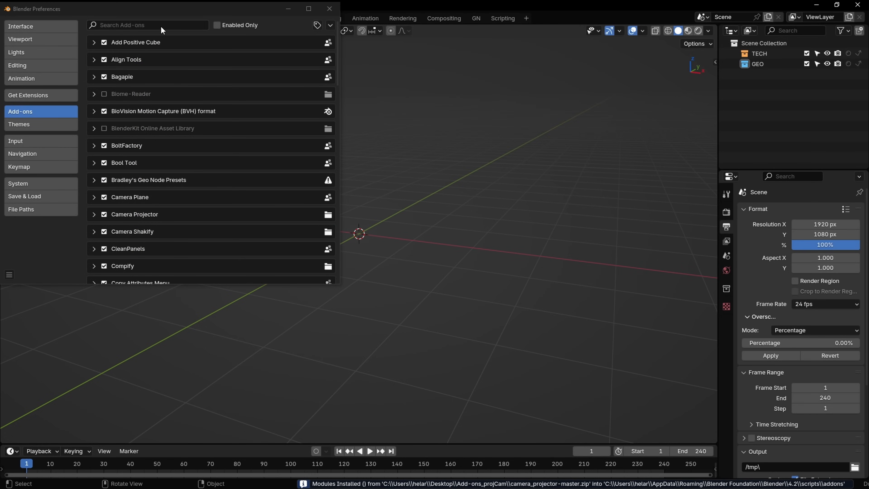
Step: Search the add-ons for "proj" to check the Camera Projector entry, and close the preferences
{"action": "left_click", "coordinate": [164, 26]}
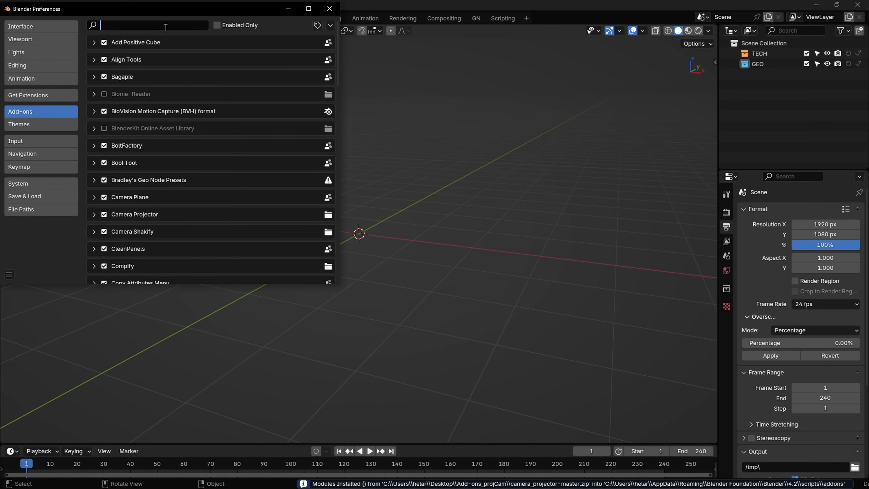
{"action": "type", "text": "proj"}
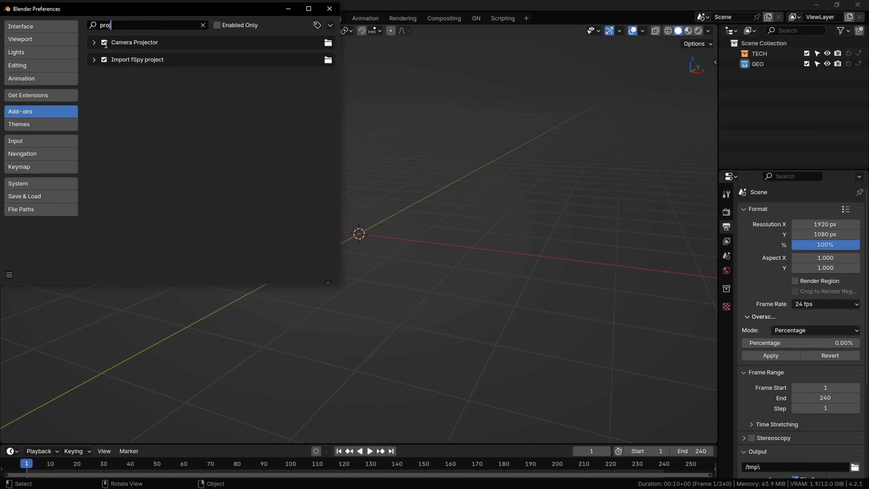
{"action": "left_click", "coordinate": [330, 8]}
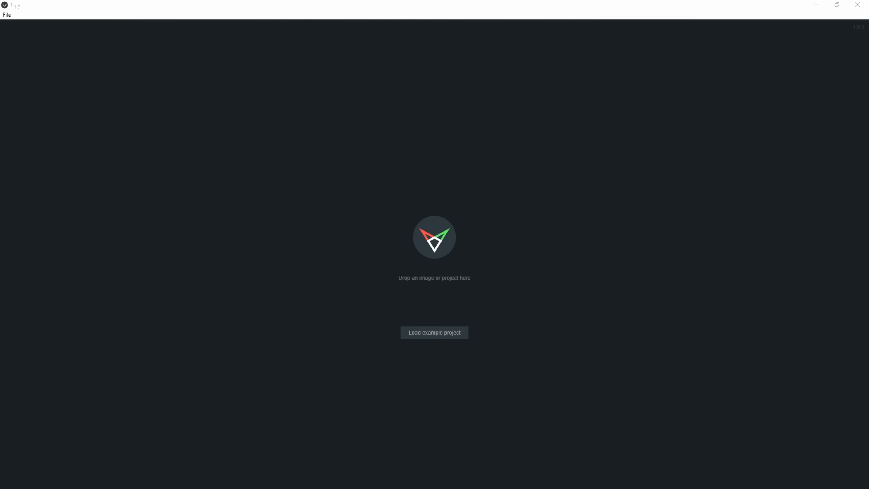
Step: Load the corridor image into fSpy and turn off image dimming
{"action": "left_click_drag", "start_coordinate": [0, 144], "coordinate": [224, 58]}
{"action": "left_click_drag", "start_coordinate": [220, 152], "coordinate": [553, 208]}
{"action": "left_click_drag", "start_coordinate": [325, 58], "coordinate": [0, 143]}
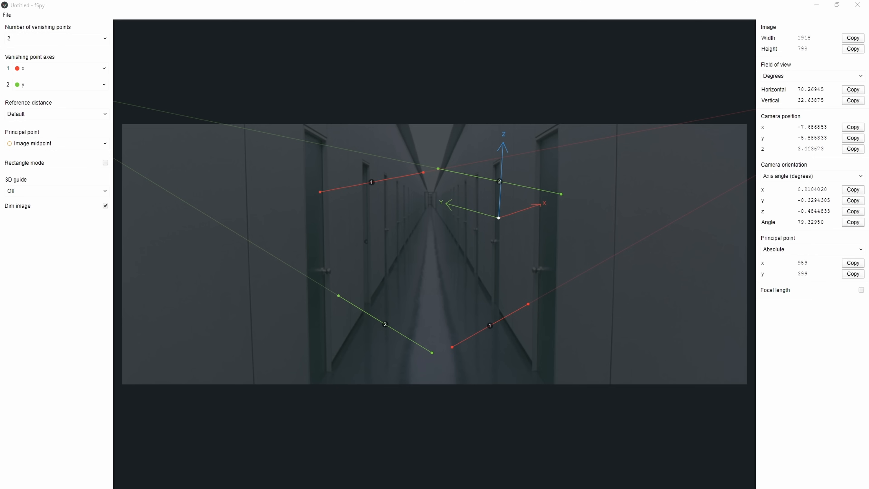
{"action": "left_click", "coordinate": [105, 206]}
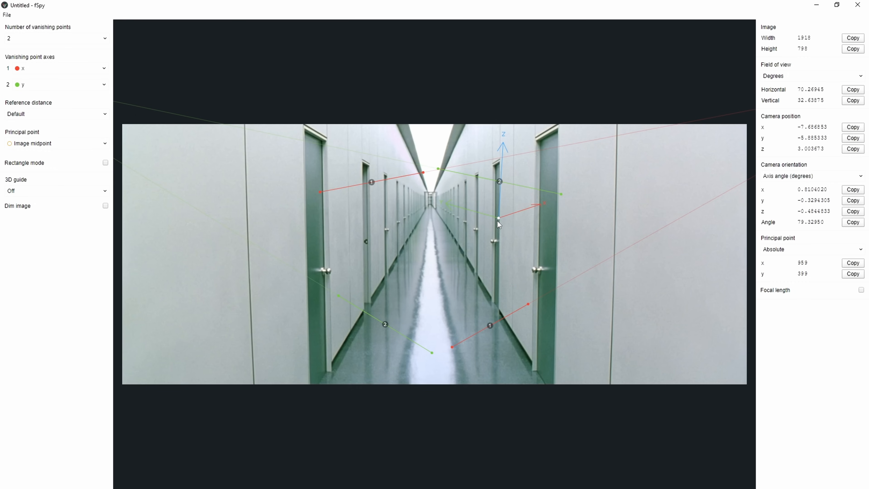
Step: Move the origin onto the corridor's left wall and set the first vanishing point axis to z
{"action": "left_click_drag", "start_coordinate": [498, 219], "coordinate": [203, 295]}
{"action": "left_click", "coordinate": [76, 71]}
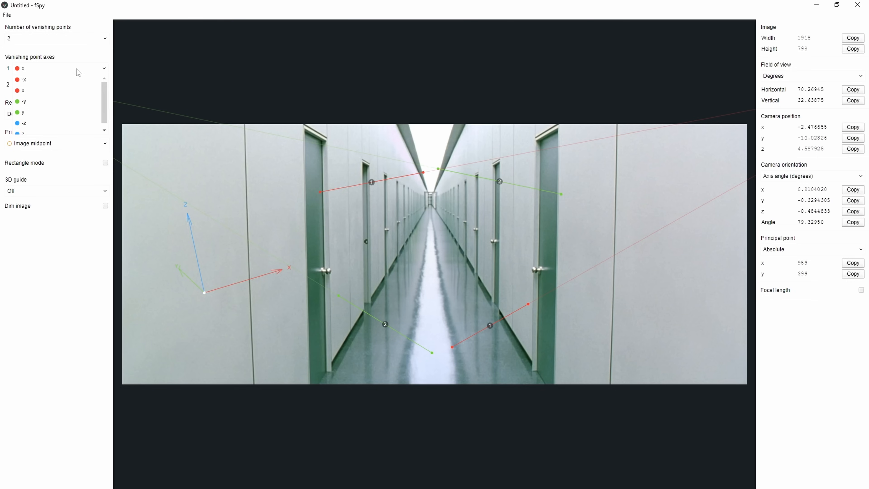
{"action": "left_click", "coordinate": [29, 134]}
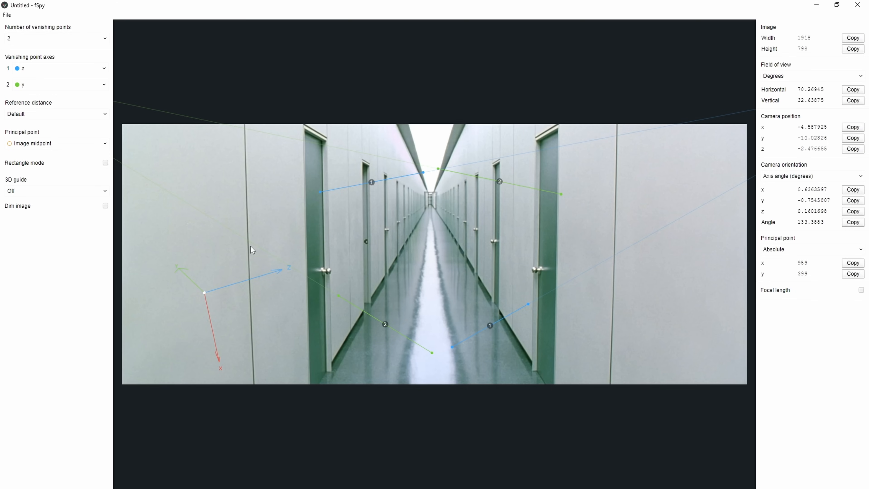
Step: Align the two first-axis vanishing lines with the vertical seam on the left wall and the vertical edge of the nearest right door
{"action": "left_click_drag", "start_coordinate": [321, 193], "coordinate": [254, 423]}
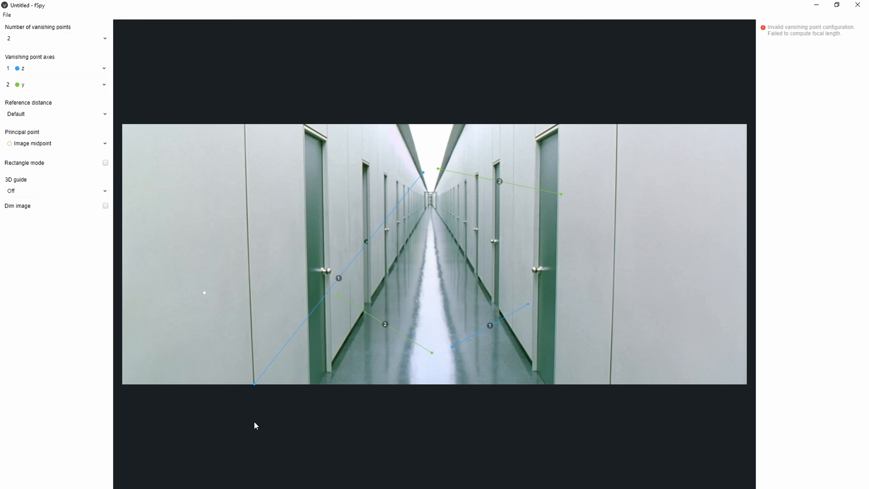
{"action": "left_click_drag", "start_coordinate": [424, 174], "coordinate": [222, 89]}
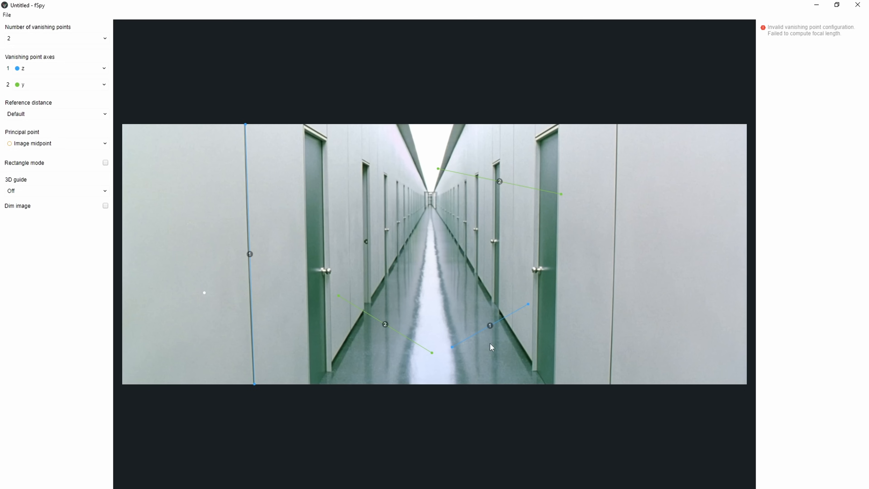
{"action": "left_click_drag", "start_coordinate": [528, 304], "coordinate": [531, 57]}
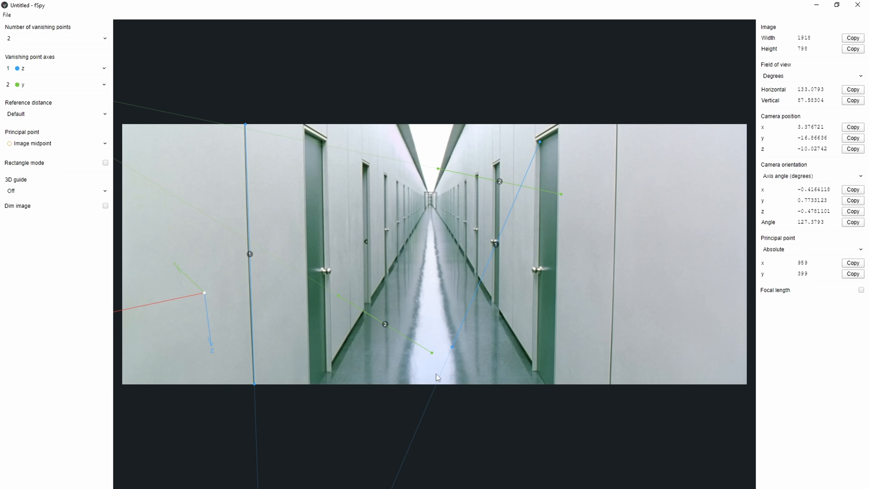
{"action": "left_click_drag", "start_coordinate": [452, 347], "coordinate": [537, 370]}
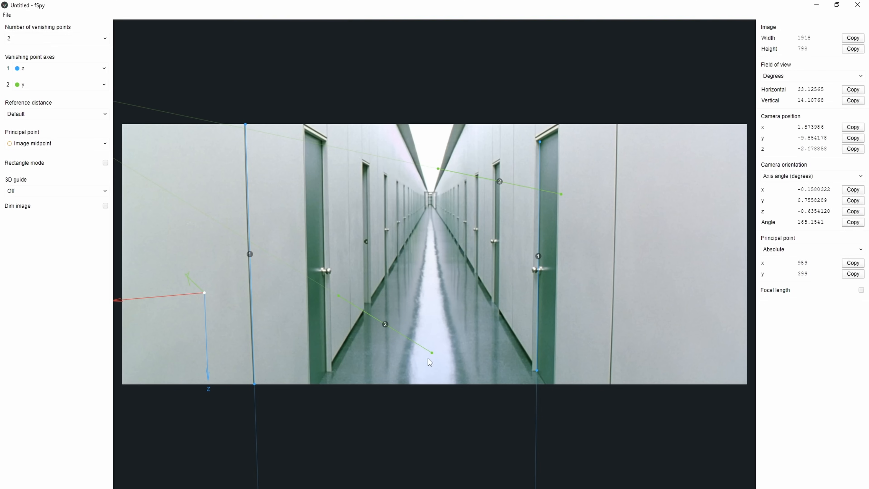
Step: Align the two y-axis vanishing lines with the base of the left wall and the ceiling edge on the corridor's right side
{"action": "left_click_drag", "start_coordinate": [432, 352], "coordinate": [331, 361]}
{"action": "left_click_drag", "start_coordinate": [338, 296], "coordinate": [362, 308]}
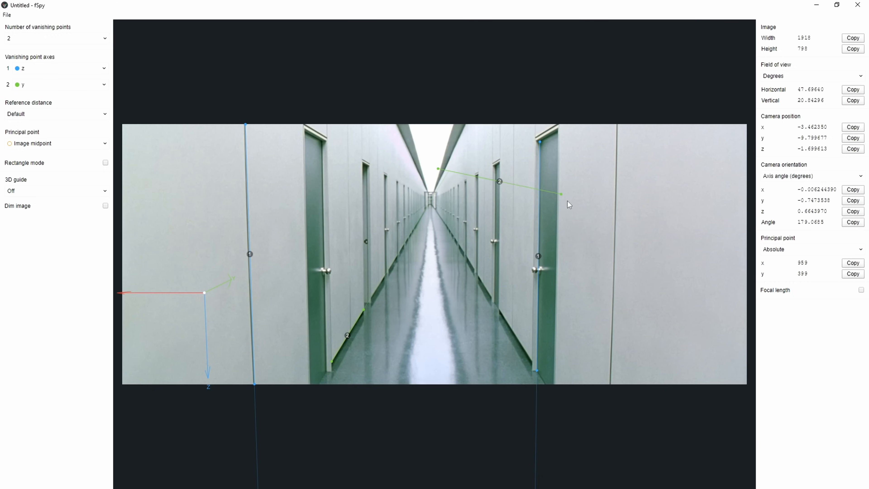
{"action": "left_click_drag", "start_coordinate": [439, 170], "coordinate": [396, 205]}
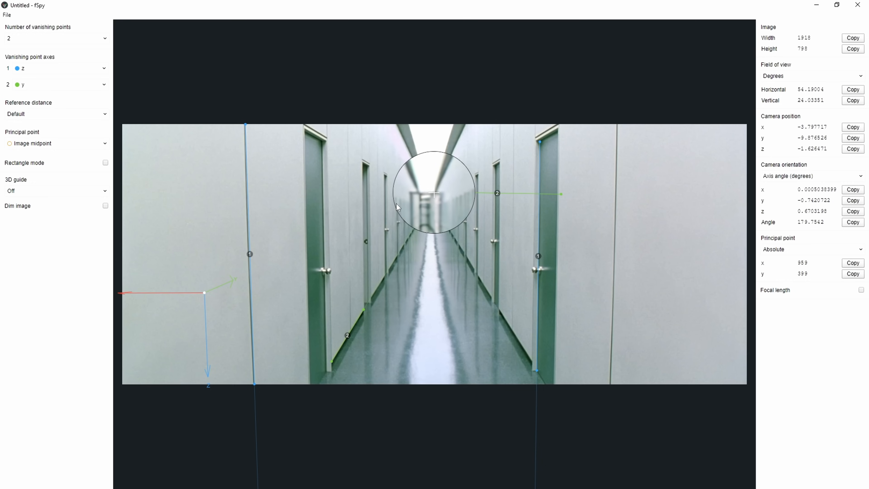
{"action": "left_click_drag", "start_coordinate": [396, 204], "coordinate": [397, 204]}
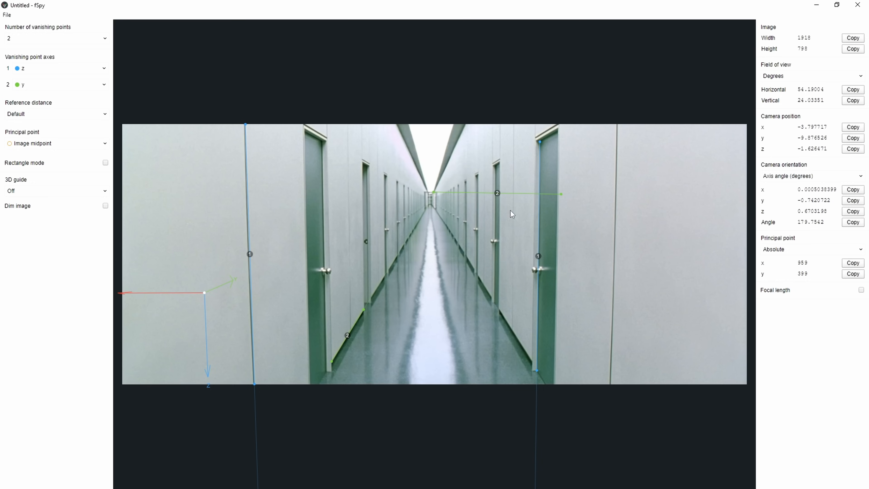
{"action": "left_click_drag", "start_coordinate": [561, 194], "coordinate": [446, 124]}
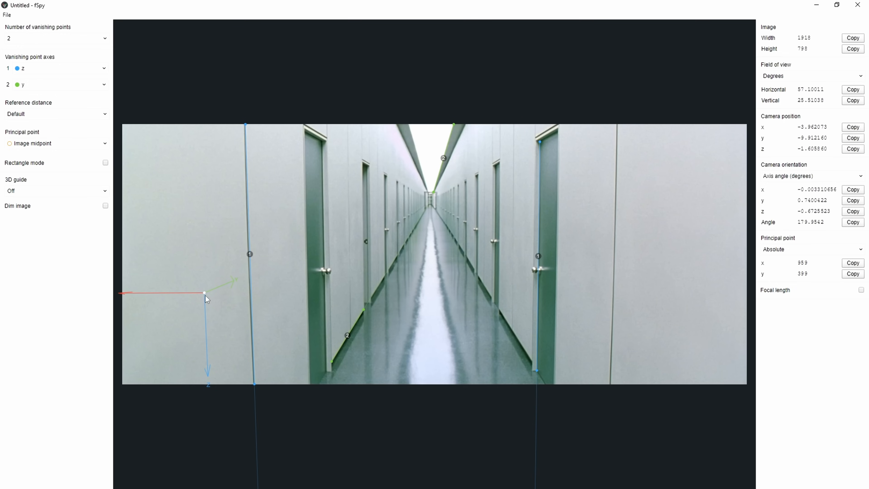
Step: Set the first vanishing point axis to -z and move the origin to the middle of the corridor floor
{"action": "left_click_drag", "start_coordinate": [206, 293], "coordinate": [467, 260]}
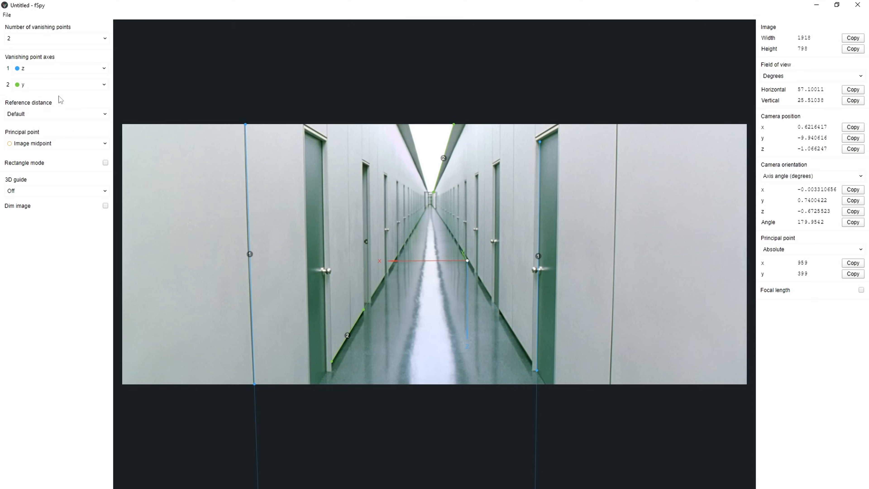
{"action": "left_click", "coordinate": [63, 68]}
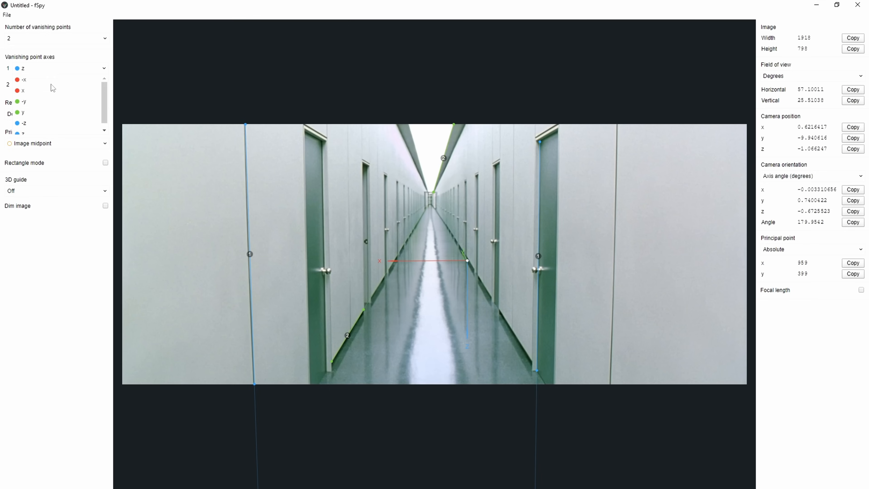
{"action": "left_click", "coordinate": [23, 124]}
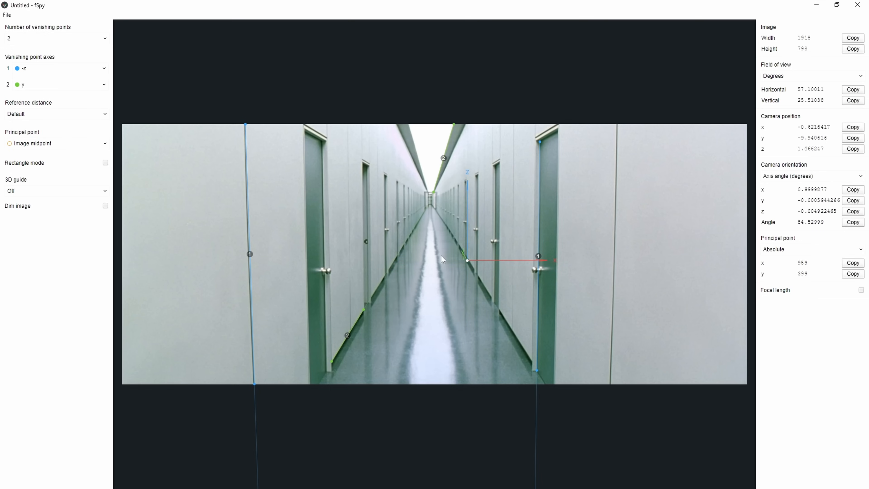
{"action": "left_click_drag", "start_coordinate": [467, 261], "coordinate": [430, 286]}
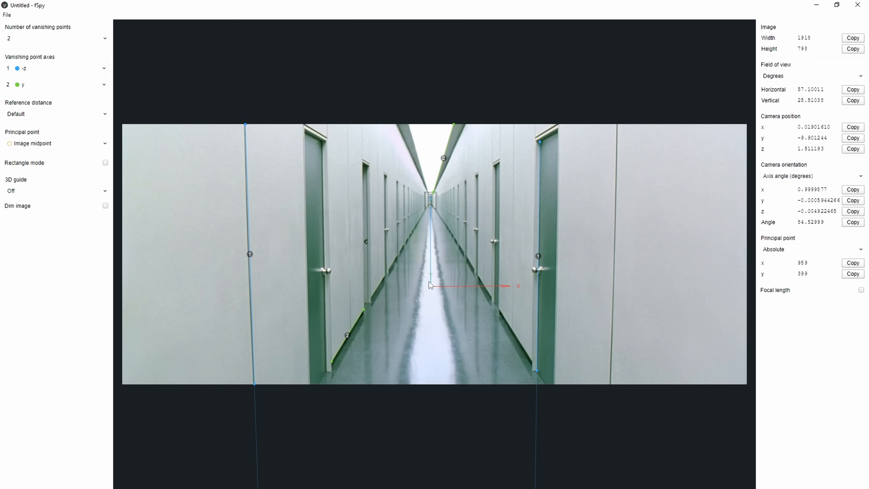
Step: Show the xy grid floor as 3D guide and move the origin down to the image's lower edge at the corridor's centre
{"action": "left_click", "coordinate": [73, 196]}
{"action": "left_click", "coordinate": [28, 246]}
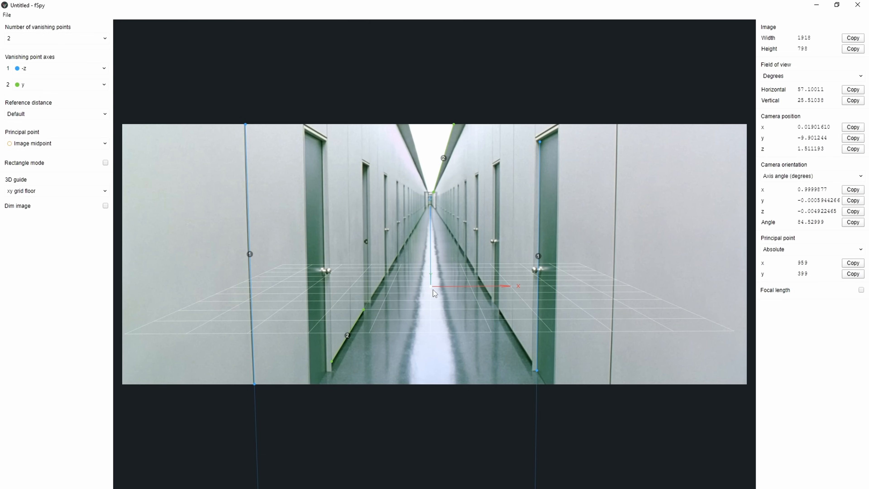
{"action": "left_click_drag", "start_coordinate": [432, 288], "coordinate": [434, 395]}
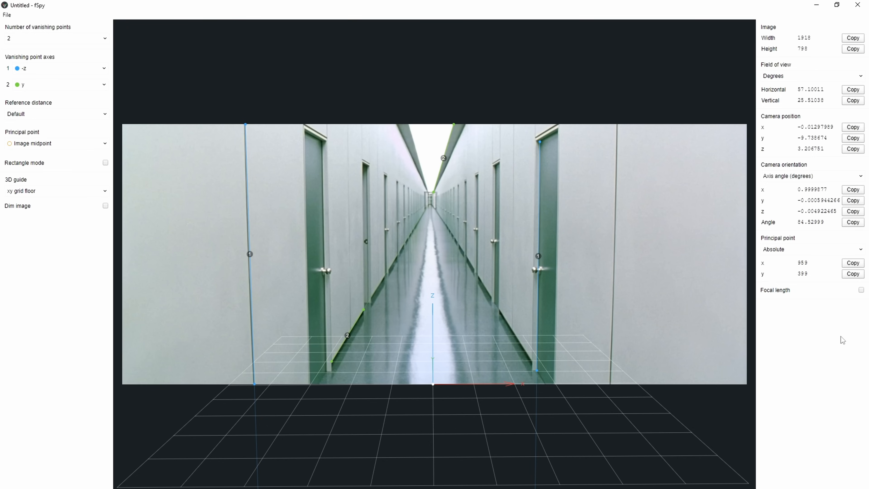
Step: Enable the focal length calculation and set the custom camera's sensor size to 24.89 x 18.66 mm
{"action": "left_click", "coordinate": [861, 289]}
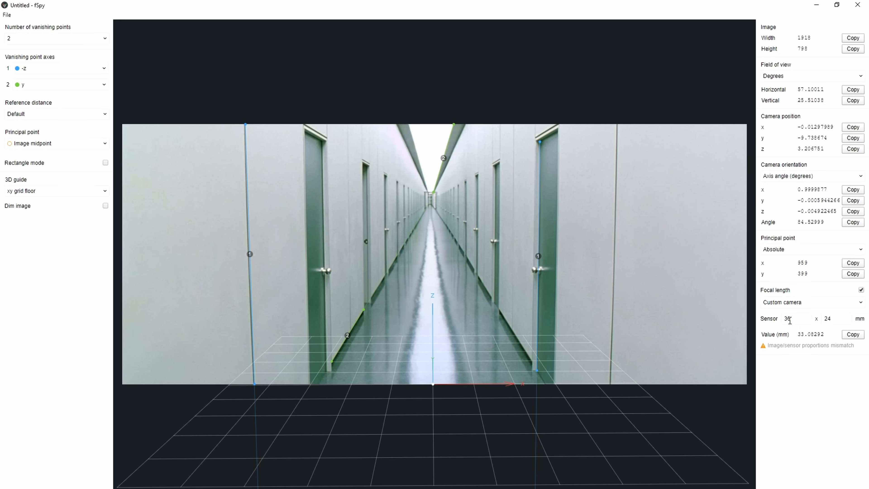
{"action": "key", "text": "alt+Tab"}
{"action": "left_click", "coordinate": [788, 321]}
{"action": "left_click_drag", "start_coordinate": [790, 317], "coordinate": [778, 324]}
{"action": "type", "text": "24.89"}
{"action": "left_click", "coordinate": [786, 335]}
{"action": "left_click", "coordinate": [835, 319]}
{"action": "double_click", "coordinate": [828, 319]}
{"action": "type", "text": "13.66"}
{"action": "key", "text": "Return"}
Step: Move the origin to the base of the door frame on the corridor's right side
{"action": "mouse_move", "coordinate": [432, 385]}
{"action": "left_mouse_down"}
{"action": "mouse_move", "coordinate": [356, 386]}
{"action": "mouse_move", "coordinate": [540, 396]}
{"action": "mouse_move", "coordinate": [441, 419]}
{"action": "mouse_move", "coordinate": [442, 206]}
{"action": "mouse_move", "coordinate": [436, 401]}
{"action": "left_mouse_up"}
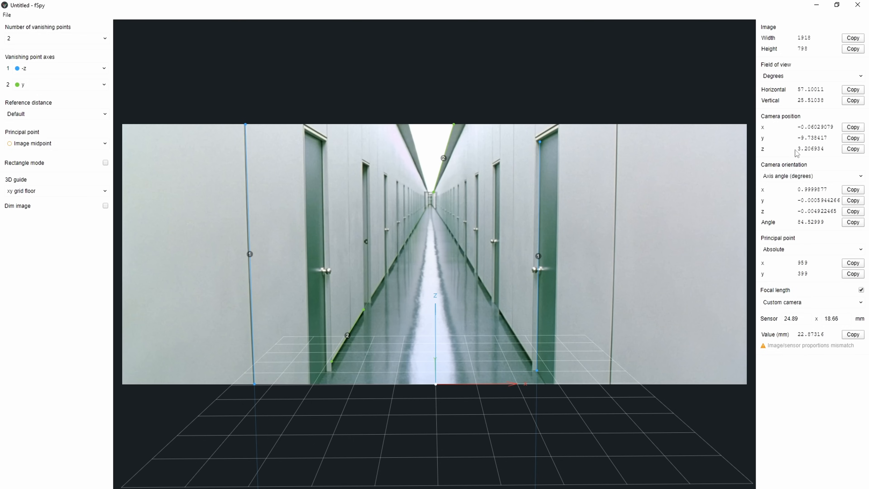
{"action": "left_click", "coordinate": [40, 116]}
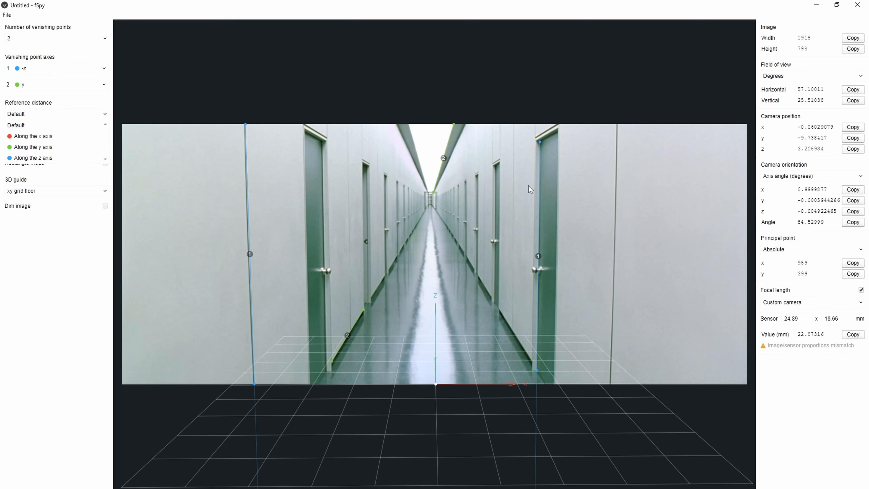
{"action": "left_click_drag", "start_coordinate": [436, 384], "coordinate": [535, 371]}
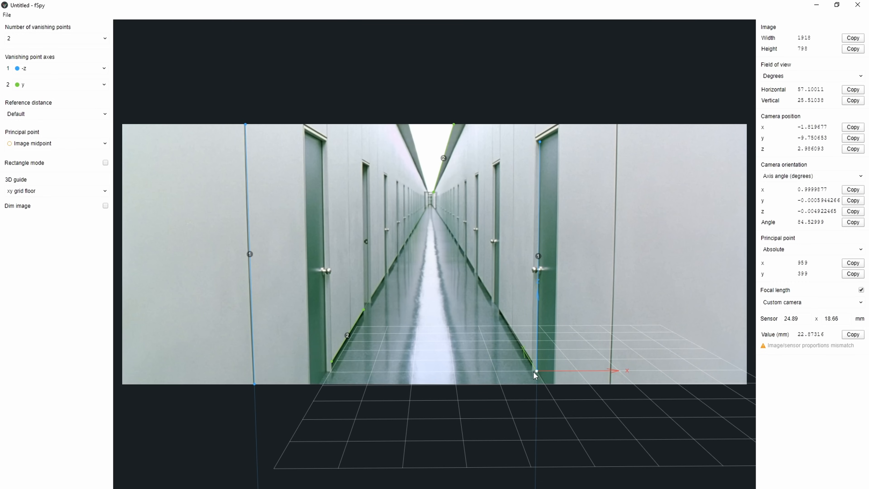
Step: Set the reference distance along the z axis and stretch its markers over the height of the right-hand door
{"action": "left_click", "coordinate": [70, 116]}
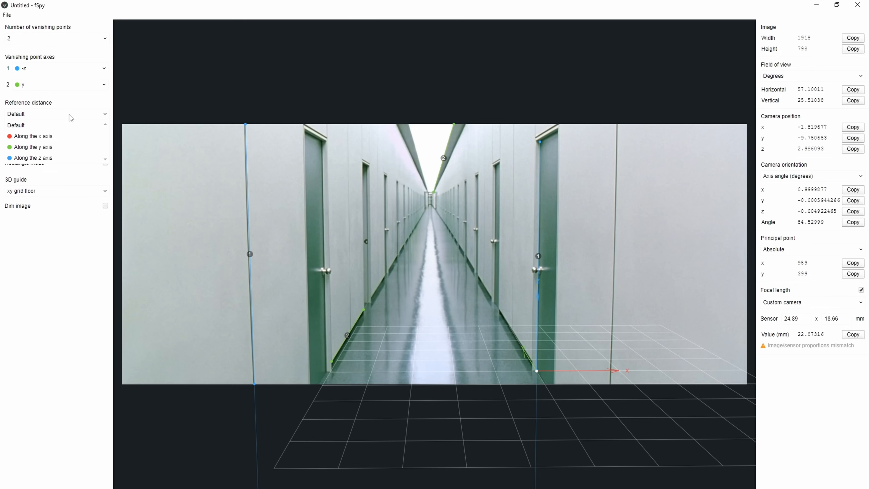
{"action": "left_click", "coordinate": [52, 158]}
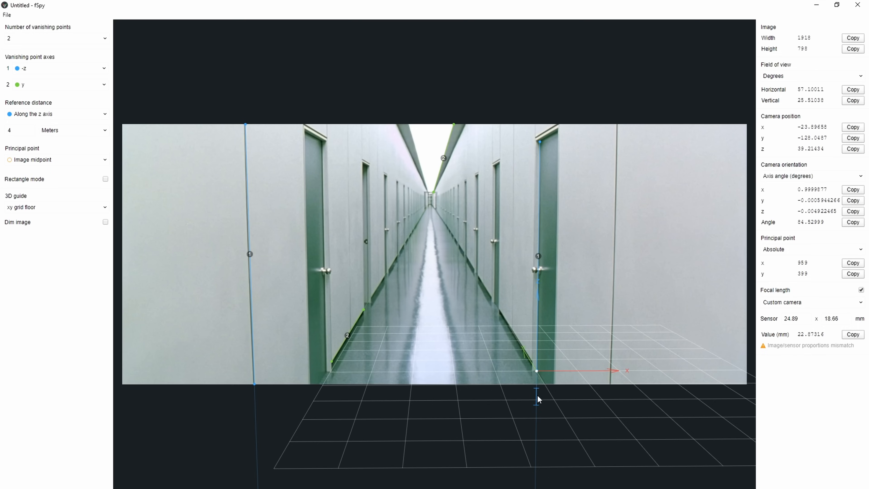
{"action": "left_click_drag", "start_coordinate": [537, 388], "coordinate": [554, 143]}
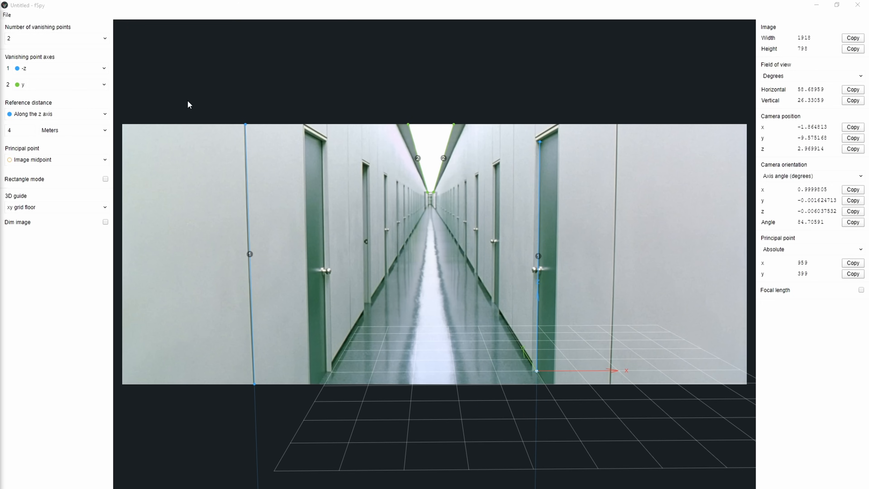
Step: Set the reference distance to 2.15 meters and save the project as Corridor_ProjCam_v001.fspy
{"action": "double_click", "coordinate": [5, 131]}
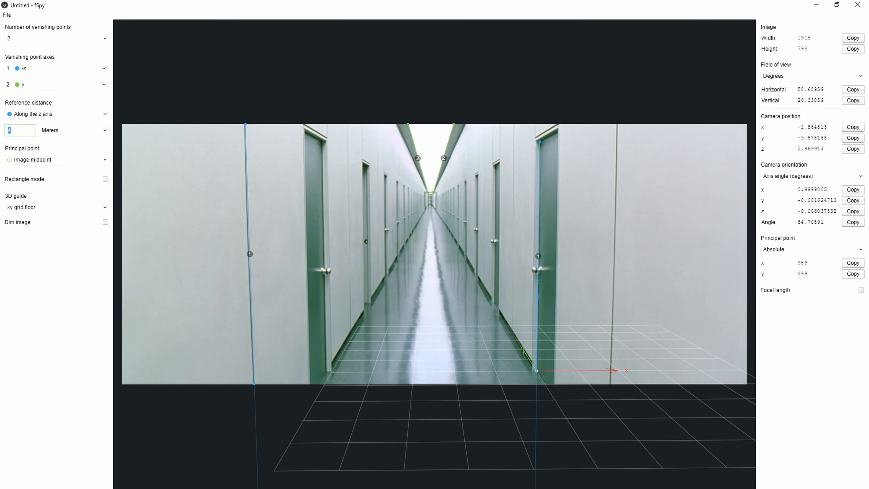
{"action": "type", "text": "2.15"}
{"action": "key", "text": "Return"}
{"action": "left_click", "coordinate": [6, 15]}
{"action": "left_click", "coordinate": [28, 80]}
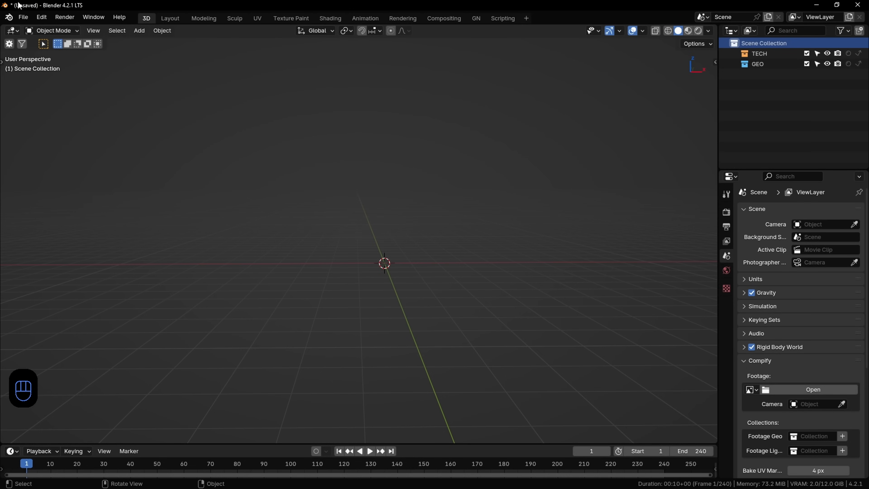
Step: In Blender, import Corridor_ProjCam_v001.fspy with its background image and move the imported camera into the TECH collection
{"action": "left_click", "coordinate": [23, 17]}
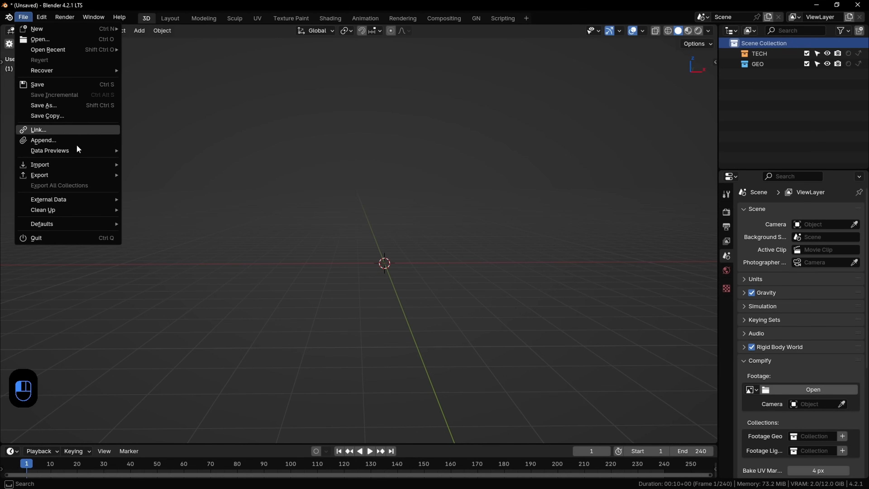
{"action": "mouse_move", "coordinate": [76, 169]}
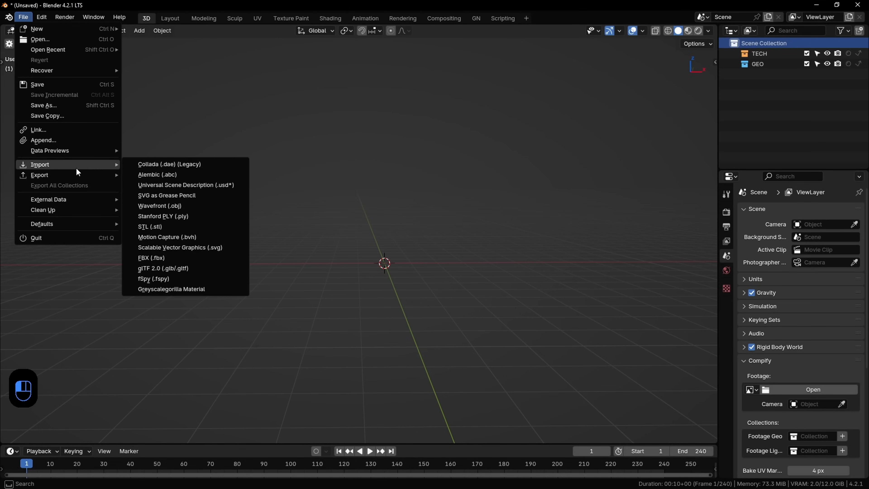
{"action": "left_click", "coordinate": [205, 279]}
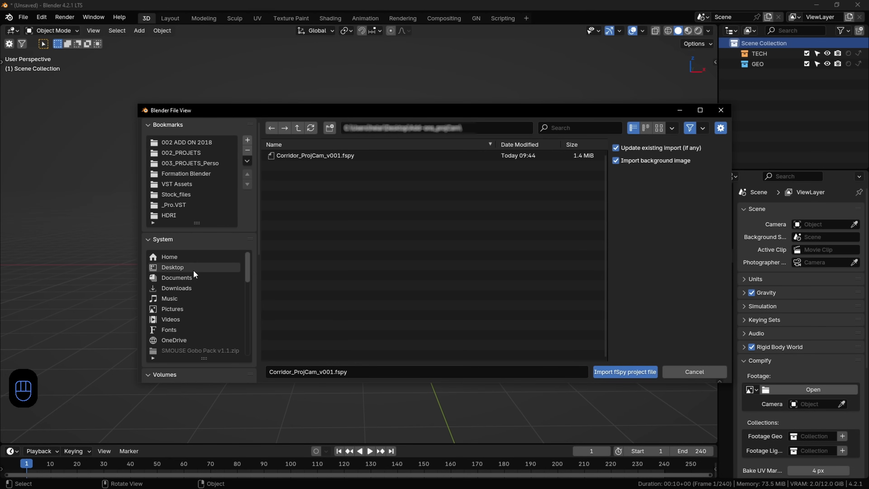
{"action": "left_click", "coordinate": [295, 156]}
{"action": "left_click", "coordinate": [608, 373]}
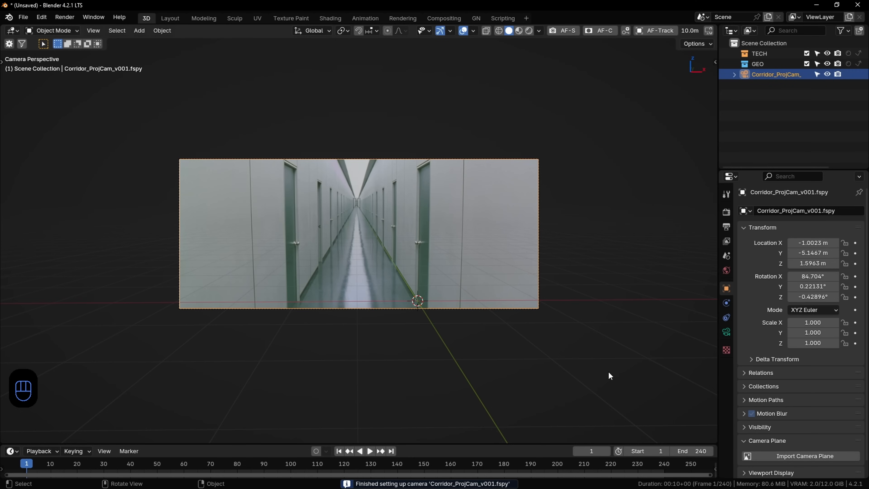
{"action": "left_click_drag", "start_coordinate": [772, 75], "coordinate": [754, 52]}
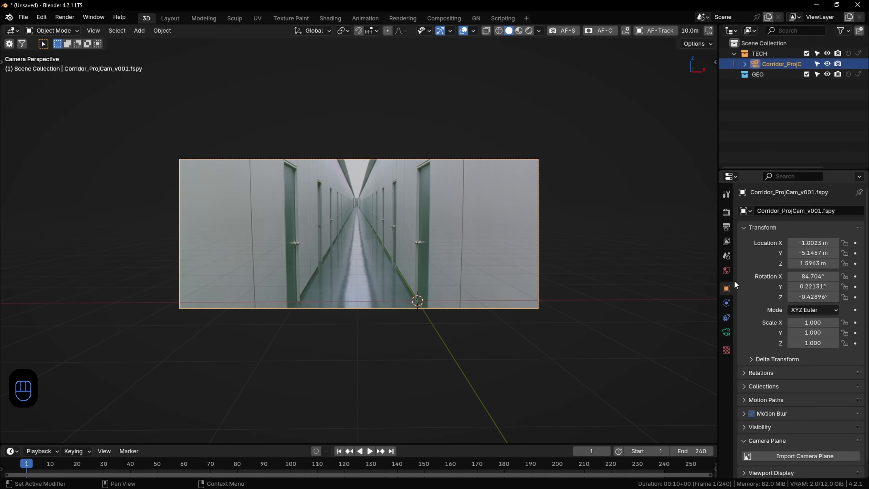
Step: Examine the imported camera's placement, lens and background image settings, and the scene's output resolution
{"action": "middle_click_drag", "start_coordinate": [407, 221], "coordinate": [351, 254]}
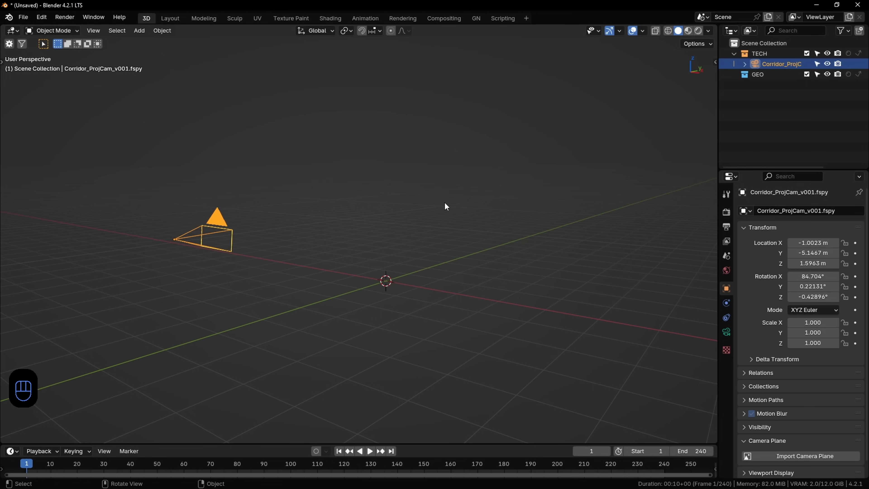
{"action": "key", "text": "KP_0"}
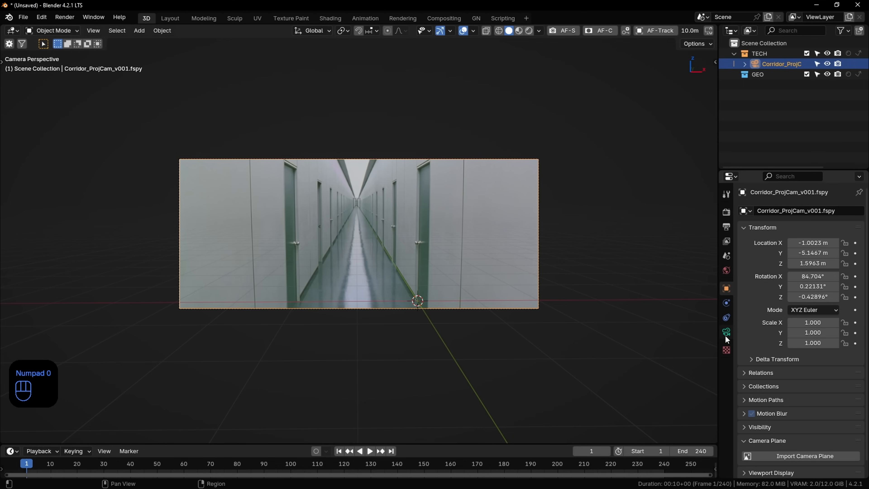
{"action": "left_click", "coordinate": [725, 335]}
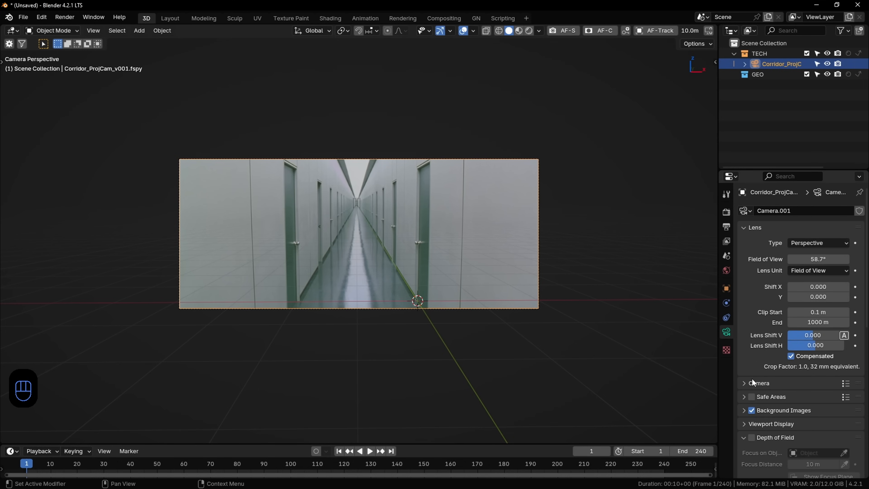
{"action": "left_click", "coordinate": [748, 410]}
{"action": "scroll", "coordinate": [775, 355], "scroll_direction": "down", "scroll_amount": 6}
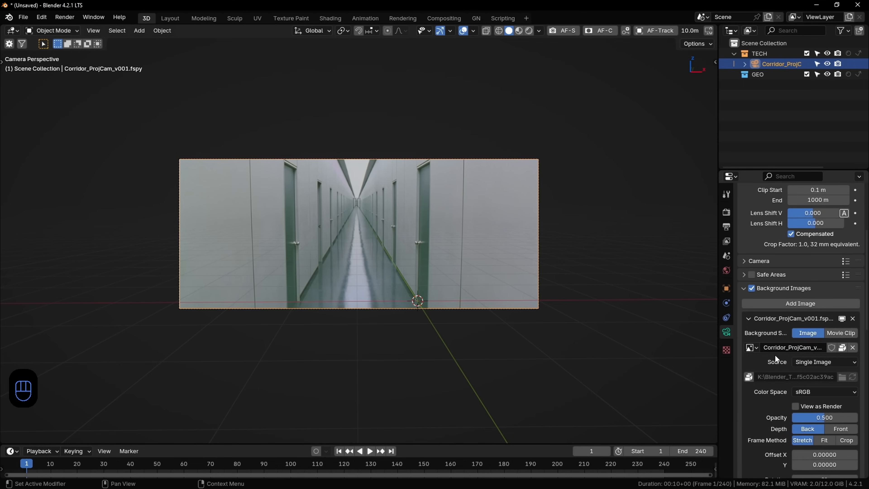
{"action": "left_click", "coordinate": [727, 213]}
{"action": "left_click", "coordinate": [726, 226]}
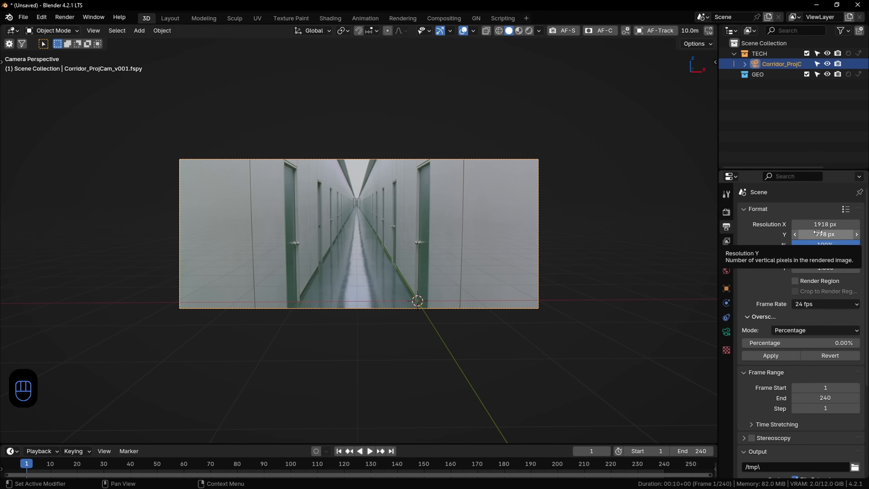
{"action": "left_click", "coordinate": [726, 332]}
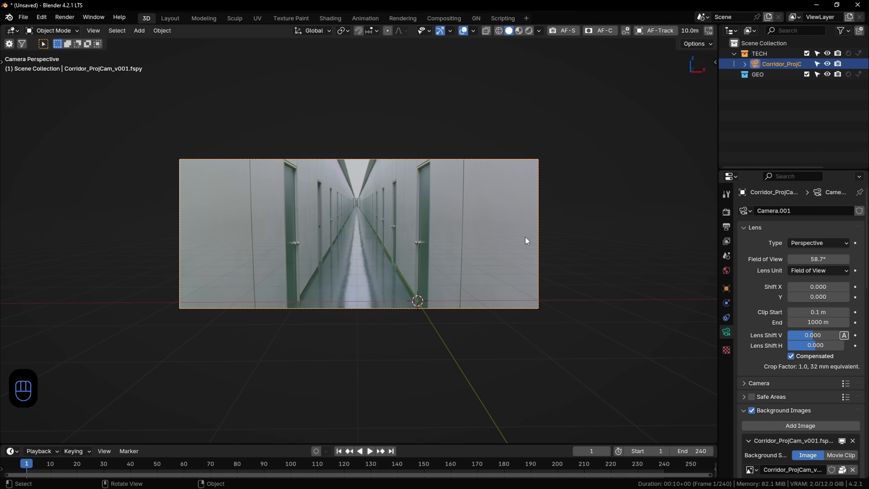
Step: Set the projection camera's X and Y location to 0 m
{"action": "left_click", "coordinate": [726, 289]}
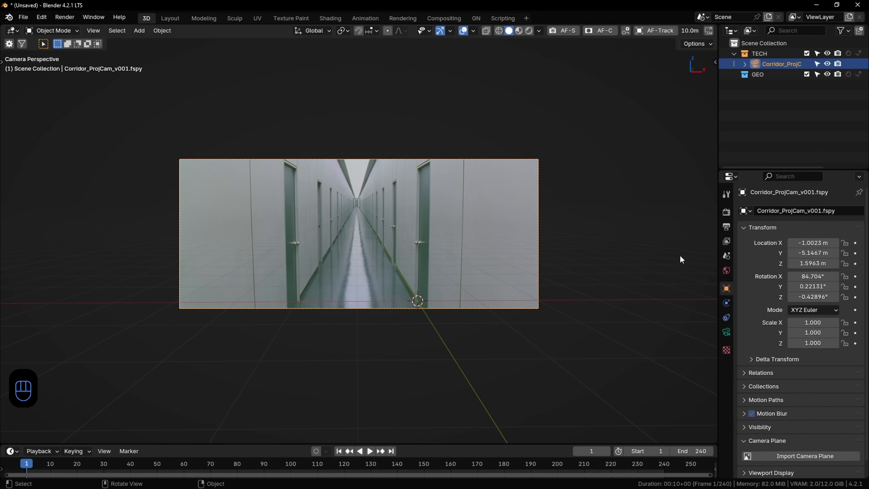
{"action": "left_click", "coordinate": [812, 242]}
{"action": "type", "text": "0"}
{"action": "key", "text": "Return"}
{"action": "left_click", "coordinate": [823, 254]}
{"action": "type", "text": "0"}
{"action": "key", "text": "Return"}
{"action": "left_click", "coordinate": [355, 306]}
{"action": "left_click", "coordinate": [356, 308]}
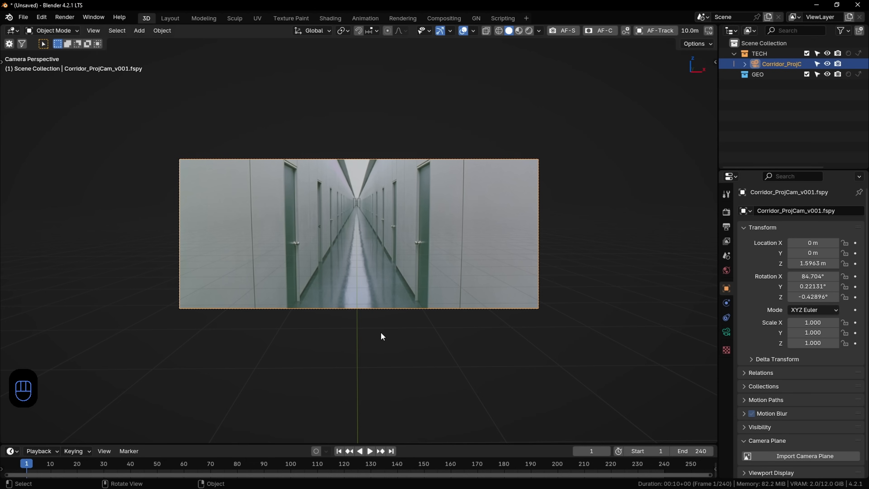
Step: Switch to the Animation workspace, with the camera view and overlays in one viewport and the sidebar hidden in the other
{"action": "left_click", "coordinate": [367, 19]}
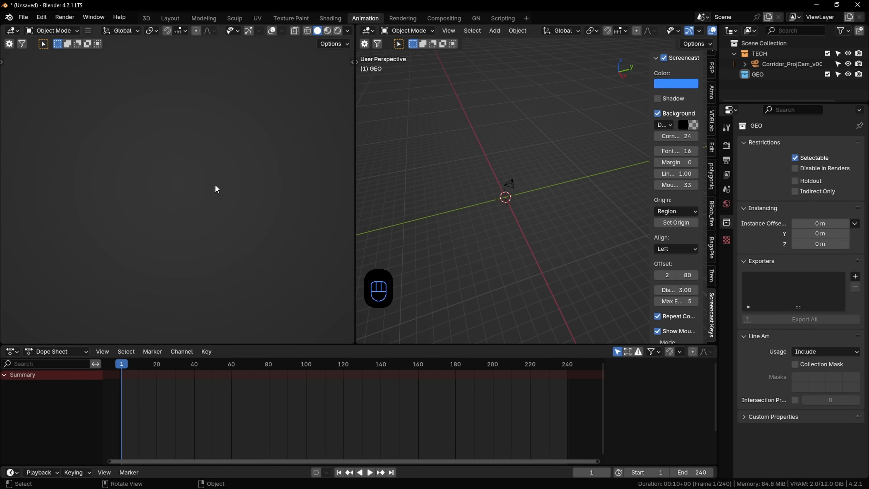
{"action": "key", "text": "KP_0"}
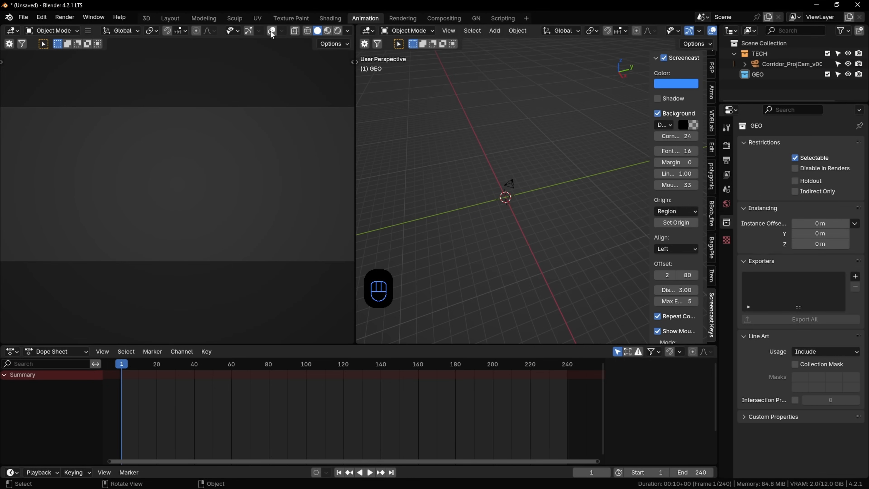
{"action": "left_click", "coordinate": [272, 32]}
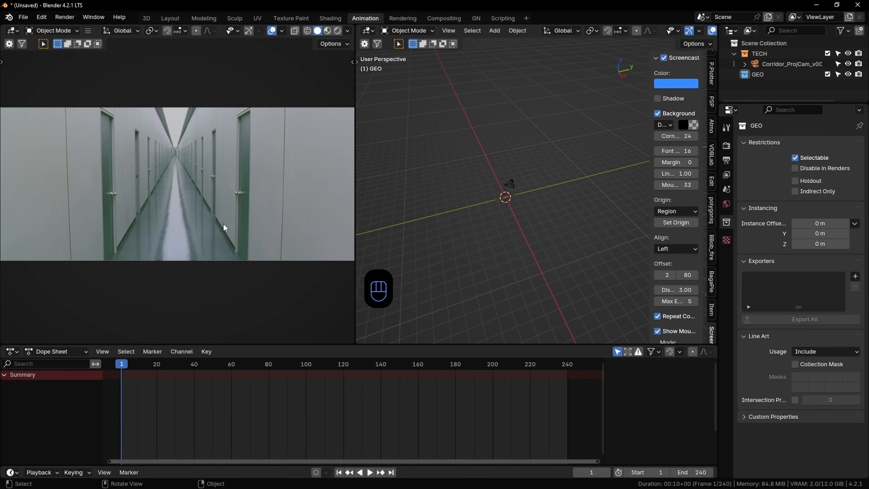
{"action": "key", "text": "n"}
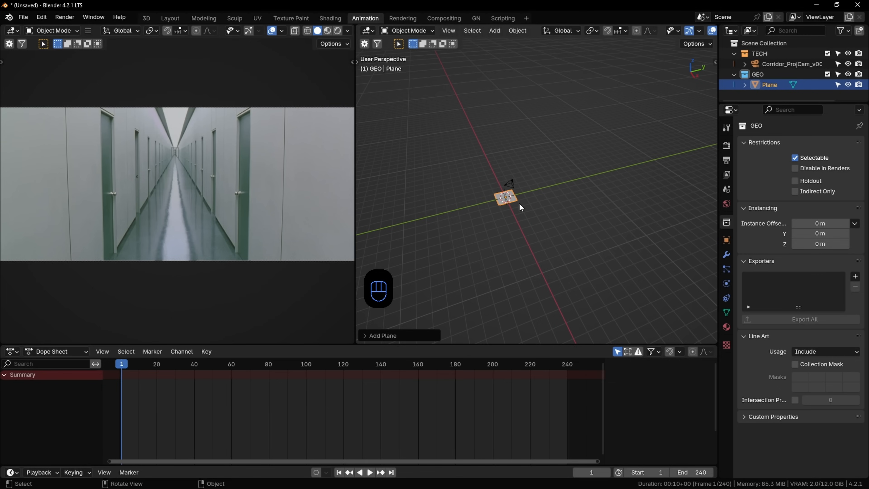
Step: Add a plane to the GEO collection and move it forward along Y onto the corridor floor inside the camera frame
{"action": "key", "text": "g"}
{"action": "key", "text": "y"}
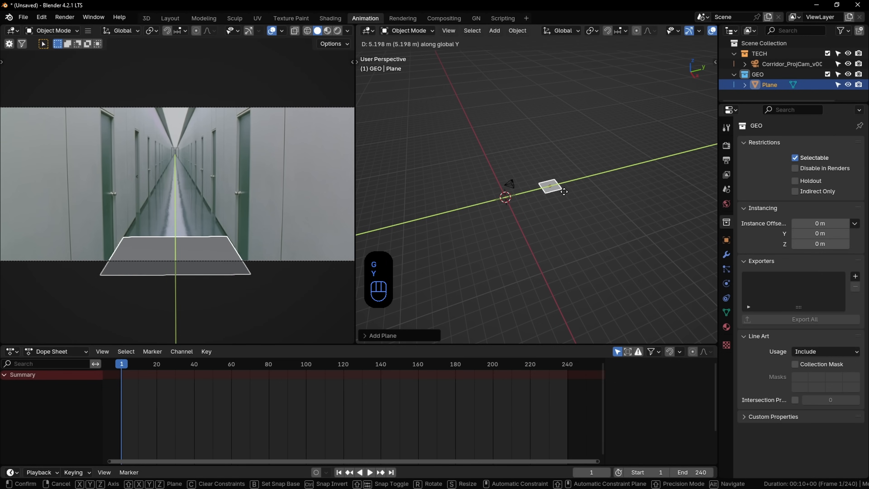
{"action": "left_click", "coordinate": [565, 190]}
{"action": "scroll", "coordinate": [191, 286], "scroll_direction": "up", "scroll_amount": 4}
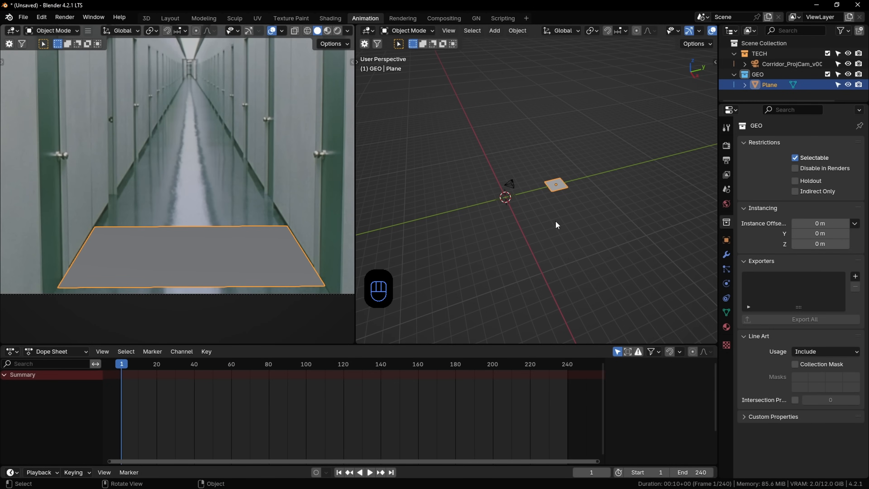
Step: In Edit Mode, move the plane's near edge along Y toward the camera to just beyond the image's lower border
{"action": "key", "text": "Tab"}
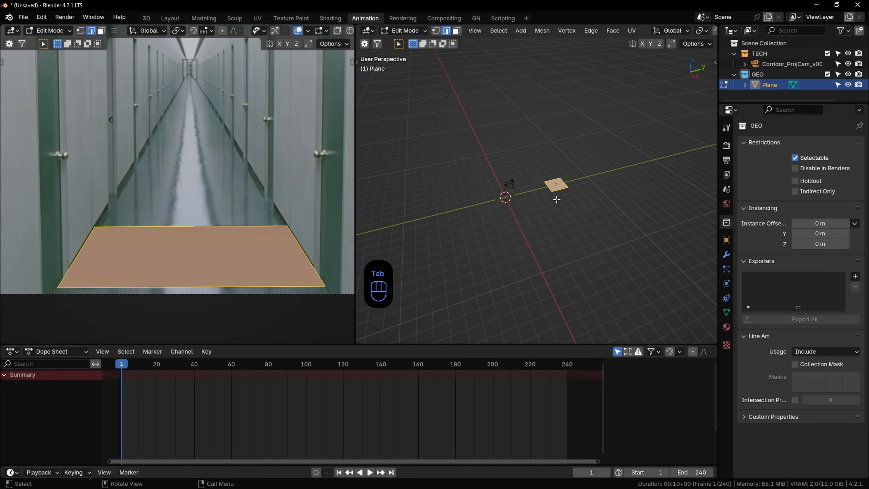
{"action": "key", "text": "2"}
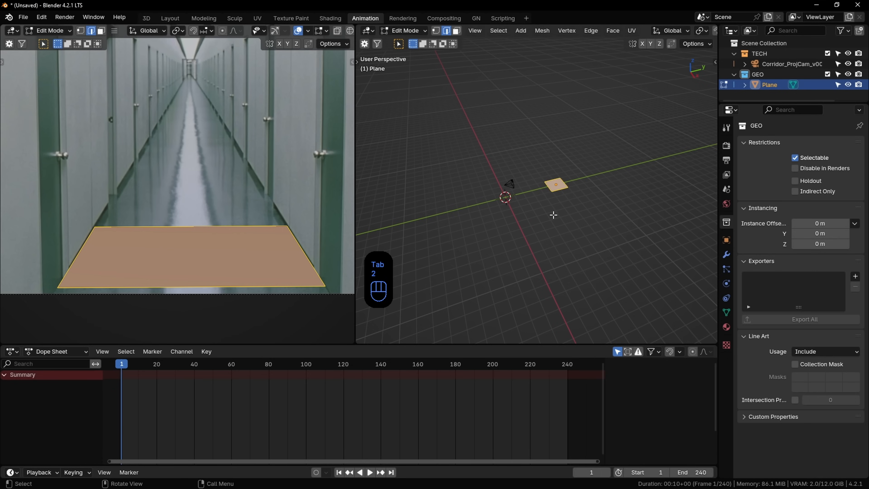
{"action": "left_click", "coordinate": [546, 189]}
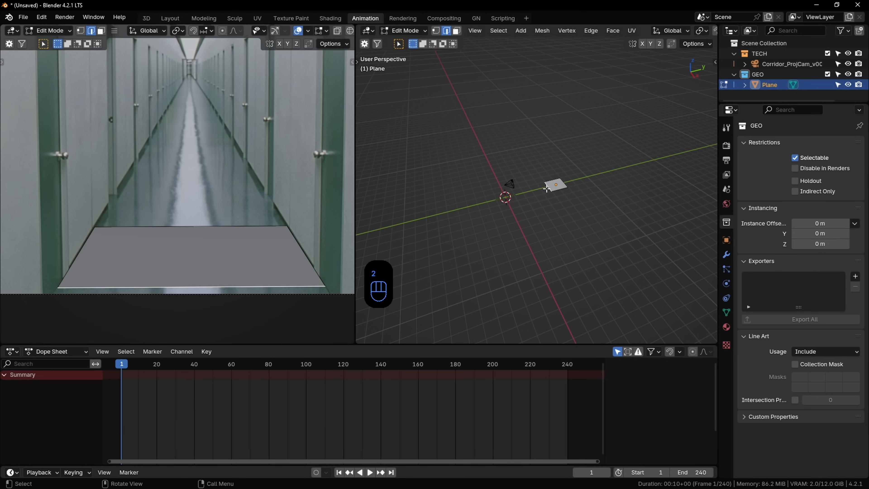
{"action": "key", "text": "g"}
{"action": "key", "text": "y"}
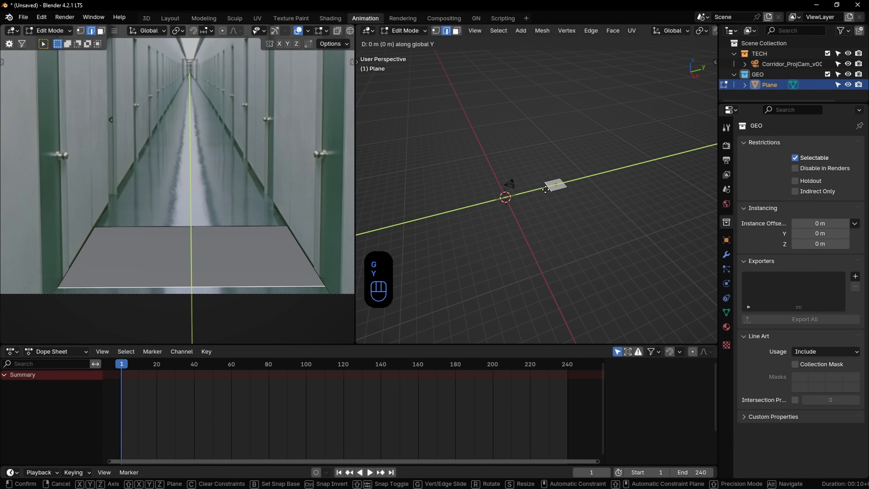
{"action": "left_click", "coordinate": [544, 192]}
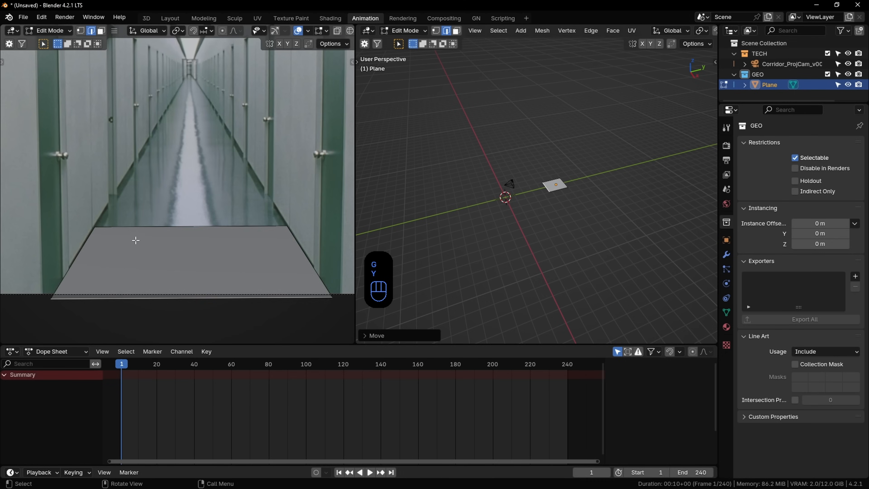
Step: Move the floor plane's far edge forward along Y, deep down the corridor toward the vanishing point
{"action": "scroll", "coordinate": [142, 241], "scroll_direction": "down", "scroll_amount": 5}
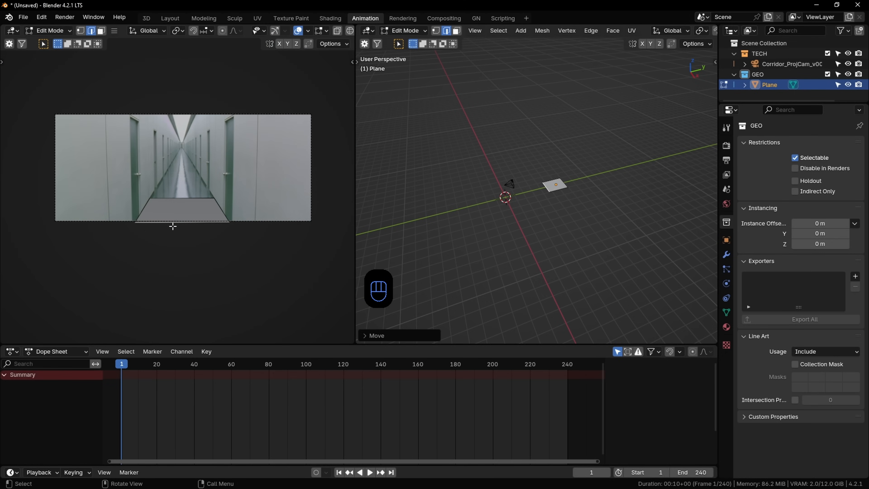
{"action": "scroll", "coordinate": [169, 236], "scroll_direction": "up", "scroll_amount": 1}
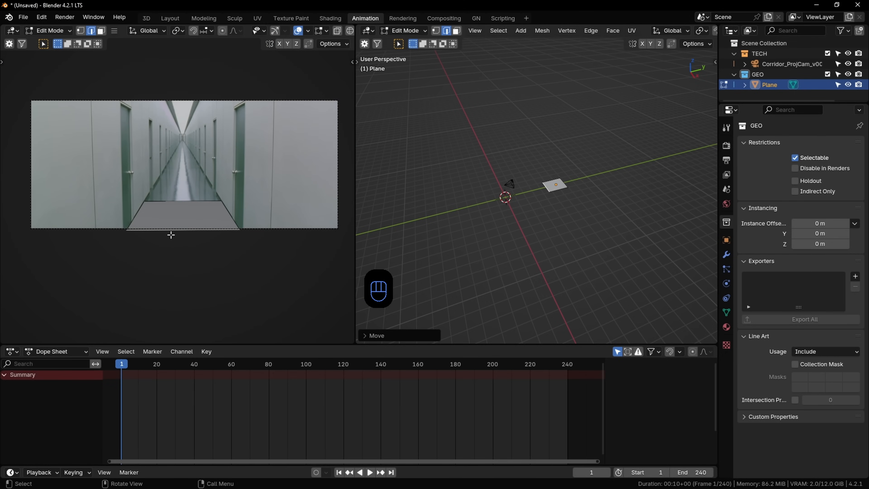
{"action": "left_click", "coordinate": [566, 185]}
{"action": "scroll", "coordinate": [580, 223], "scroll_direction": "down", "scroll_amount": 1}
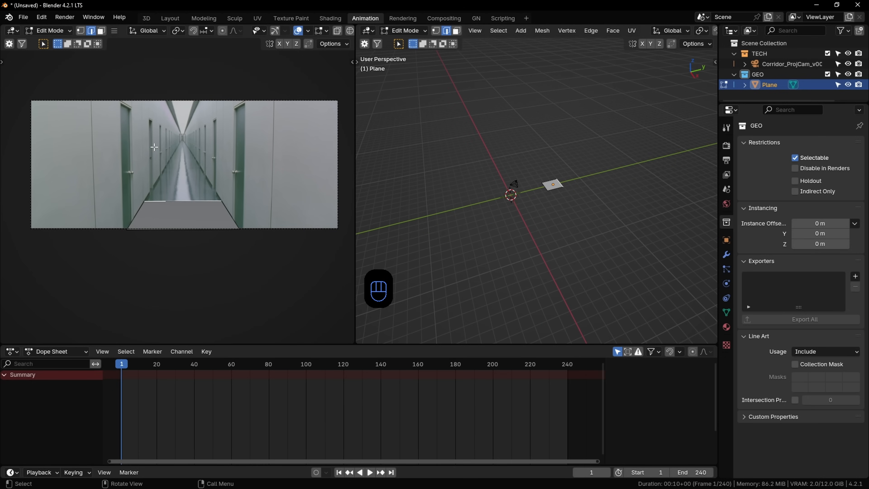
{"action": "scroll", "coordinate": [188, 141], "scroll_direction": "up", "scroll_amount": 6}
{"action": "middle_click_drag", "start_coordinate": [188, 142], "coordinate": [185, 238], "text": "shift"}
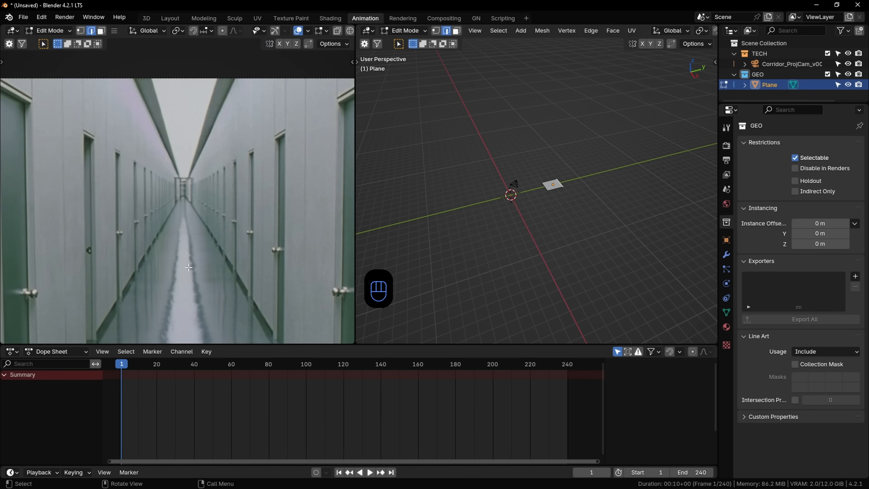
{"action": "scroll", "coordinate": [182, 283], "scroll_direction": "up", "scroll_amount": 3}
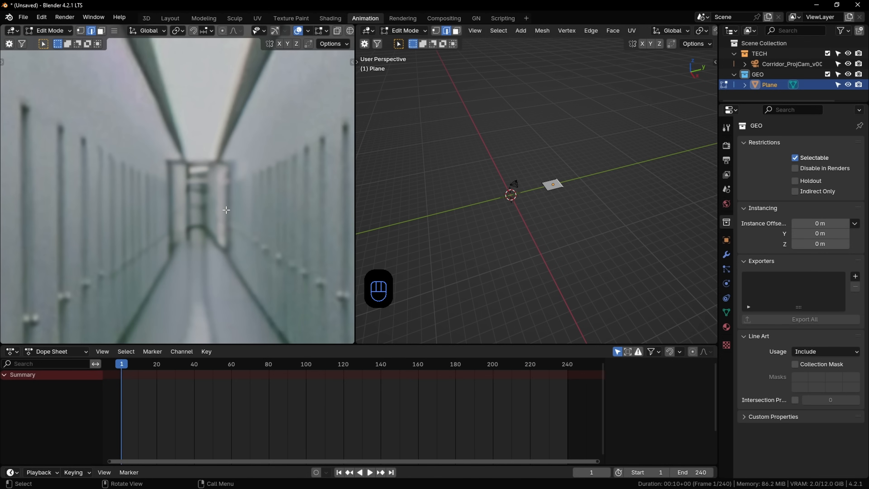
{"action": "key", "text": "Home"}
{"action": "scroll", "coordinate": [224, 201], "scroll_direction": "down", "scroll_amount": 3}
{"action": "middle_click_drag", "start_coordinate": [610, 225], "coordinate": [529, 257], "text": "shift"}
{"action": "key", "text": "g"}
{"action": "key", "text": "y"}
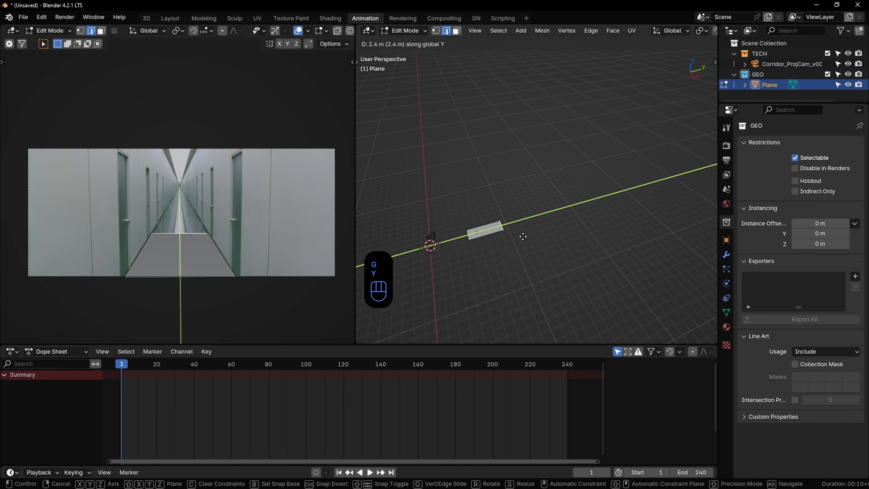
{"action": "left_click", "coordinate": [375, 192]}
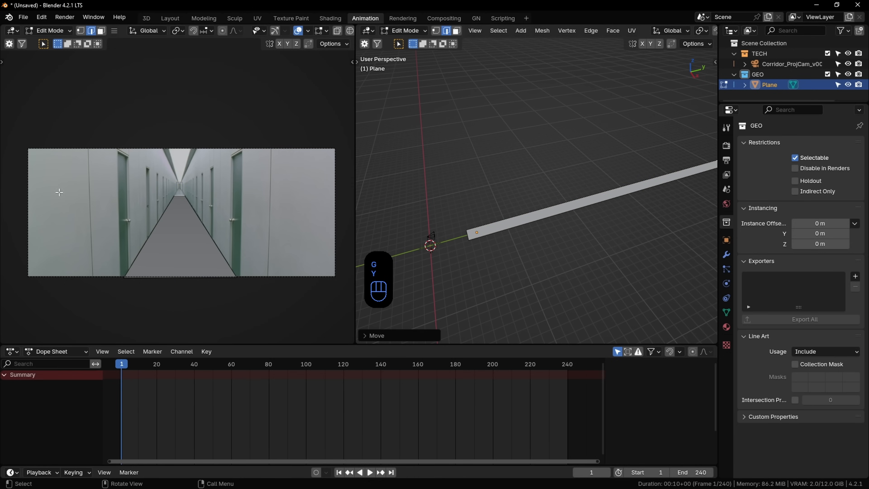
Step: Move the floor's far edge about 94 m farther along Y toward the doorway at the corridor's end
{"action": "scroll", "coordinate": [202, 196], "scroll_direction": "up", "scroll_amount": 4}
{"action": "scroll", "coordinate": [201, 196], "scroll_direction": "up", "scroll_amount": 3}
{"action": "middle_click_drag", "start_coordinate": [516, 256], "coordinate": [606, 225]}
{"action": "left_click", "coordinate": [606, 225]}
{"action": "key", "text": "g"}
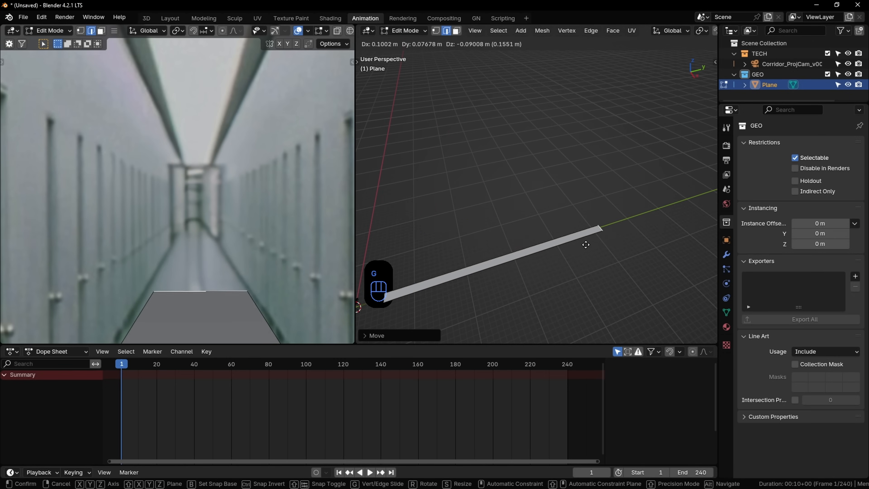
{"action": "key", "text": "y"}
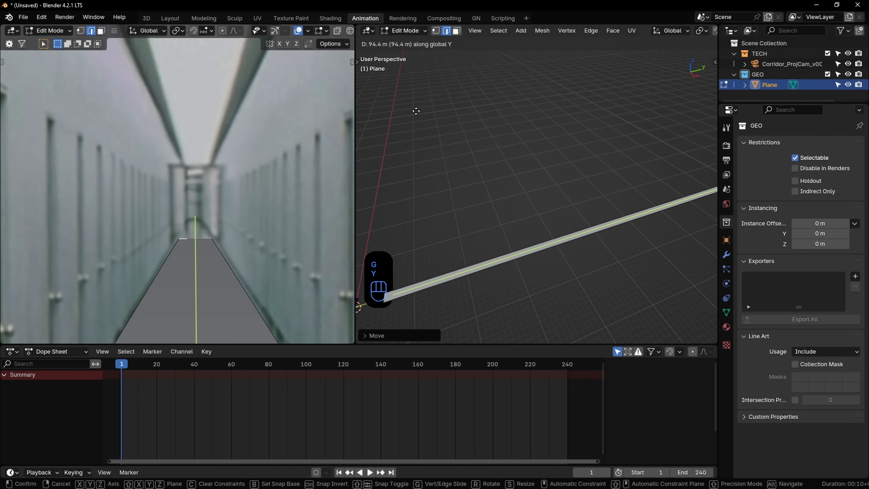
{"action": "left_click", "coordinate": [414, 111]}
{"action": "key", "text": "Home"}
{"action": "key", "text": "Tab"}
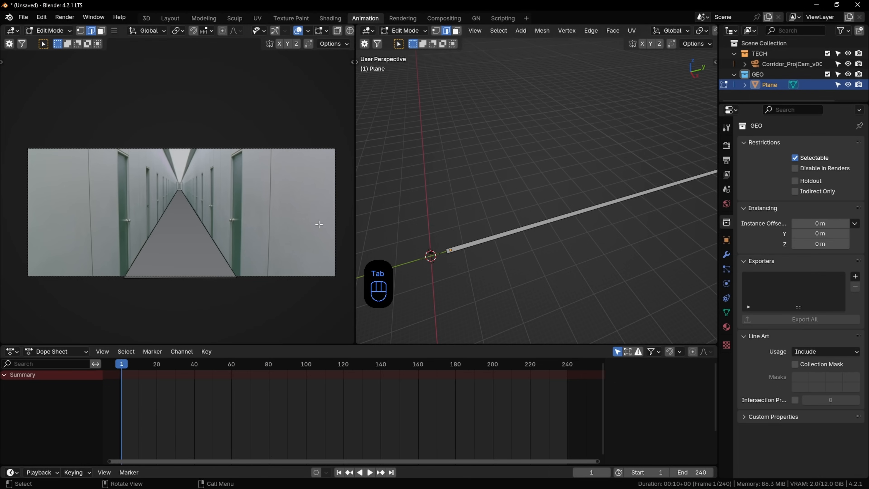
Step: Extrude the floor's two long side edges upward along Z into walls reaching the ceiling line in the image
{"action": "middle_click_drag", "start_coordinate": [479, 270], "coordinate": [467, 198]}
{"action": "left_click", "coordinate": [470, 199]}
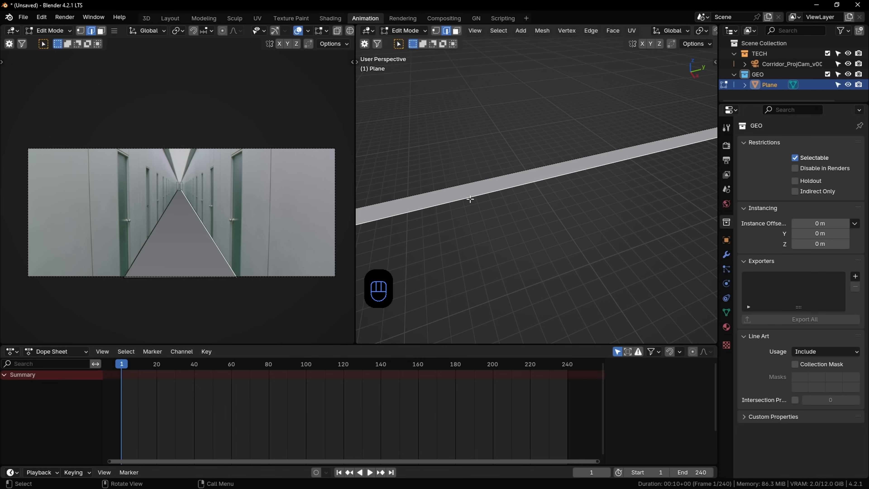
{"action": "left_click", "coordinate": [477, 180], "text": "shift"}
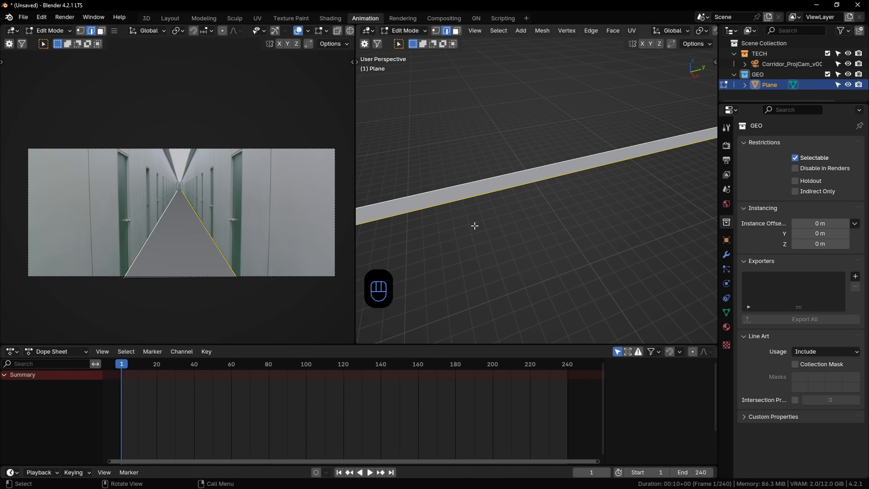
{"action": "middle_click_drag", "start_coordinate": [441, 254], "coordinate": [391, 217]}
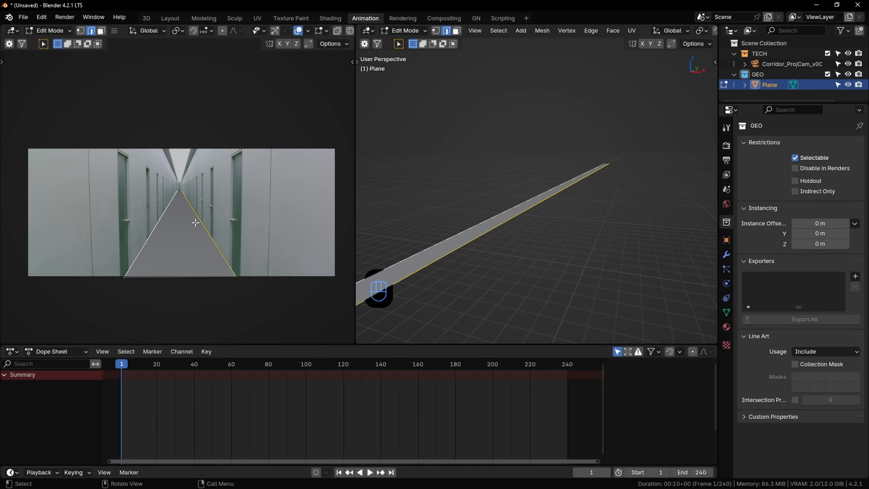
{"action": "key", "text": "e"}
{"action": "key", "text": "z"}
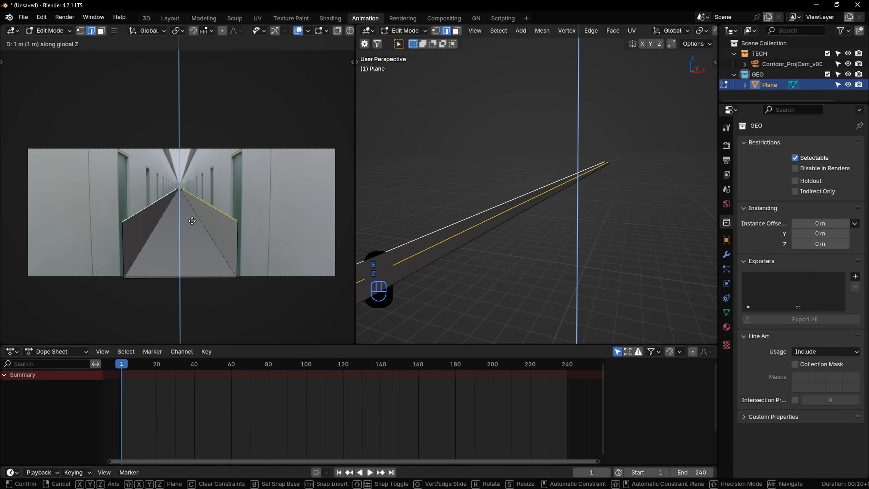
{"action": "left_click", "coordinate": [196, 209]}
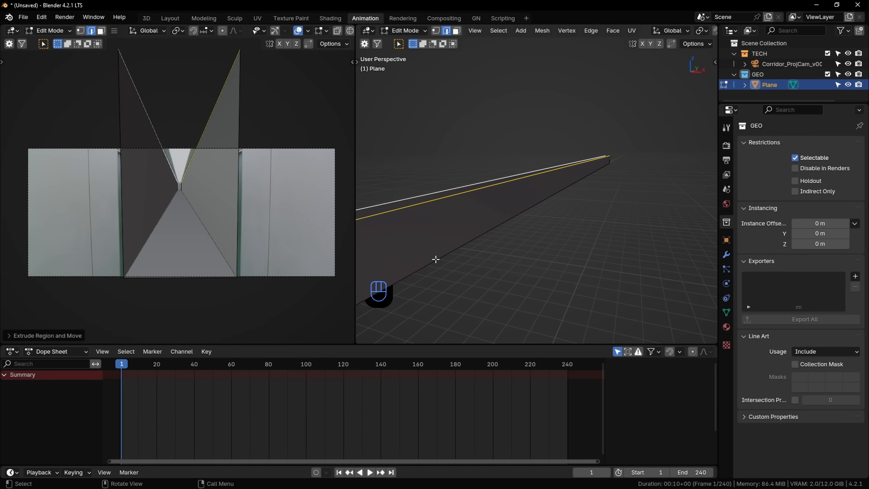
Step: Move the three near edges of the floor and walls along Y toward the camera until the geometry fills the camera frame
{"action": "scroll", "coordinate": [435, 256], "scroll_direction": "down", "scroll_amount": 5}
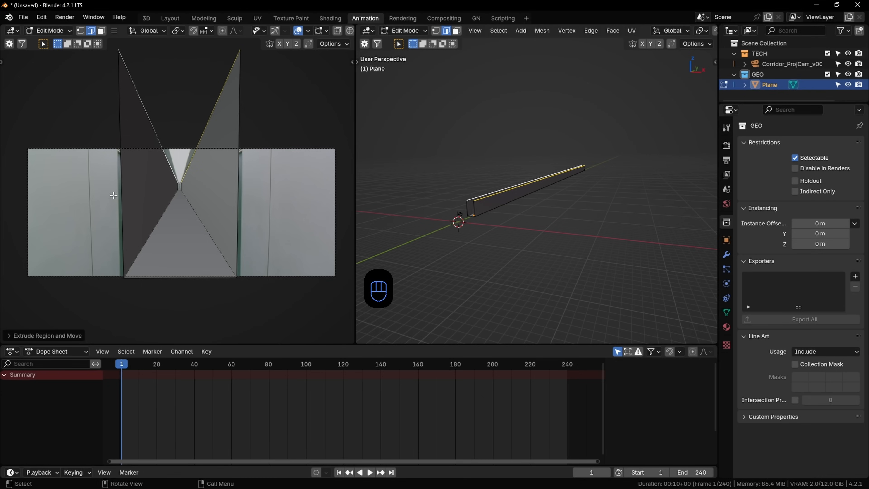
{"action": "middle_click_drag", "start_coordinate": [550, 235], "coordinate": [526, 231], "text": "shift"}
{"action": "left_click", "coordinate": [514, 224]}
{"action": "left_click", "coordinate": [499, 222], "text": "shift"}
{"action": "left_click", "coordinate": [507, 239], "text": "shift"}
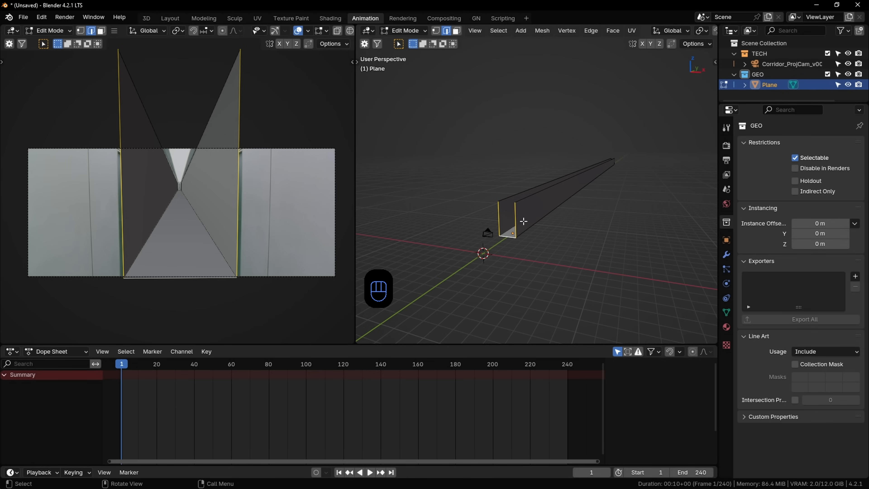
{"action": "key", "text": "g"}
{"action": "key", "text": "y"}
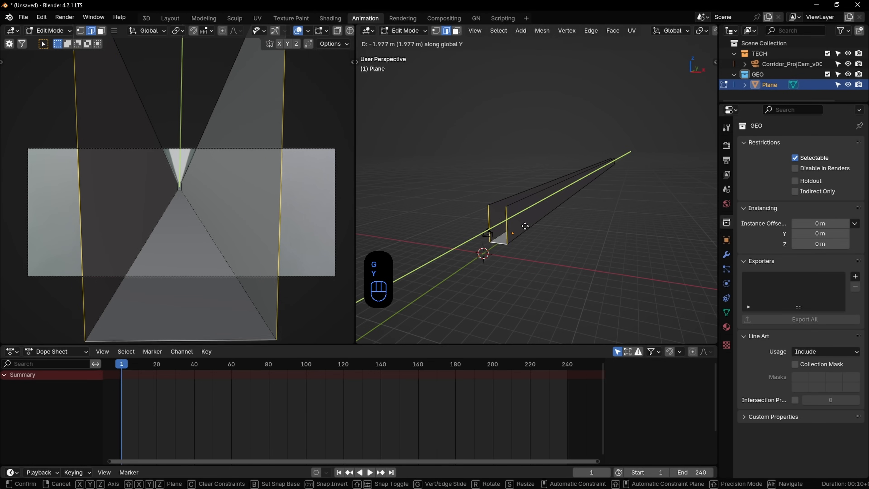
{"action": "left_click", "coordinate": [521, 231]}
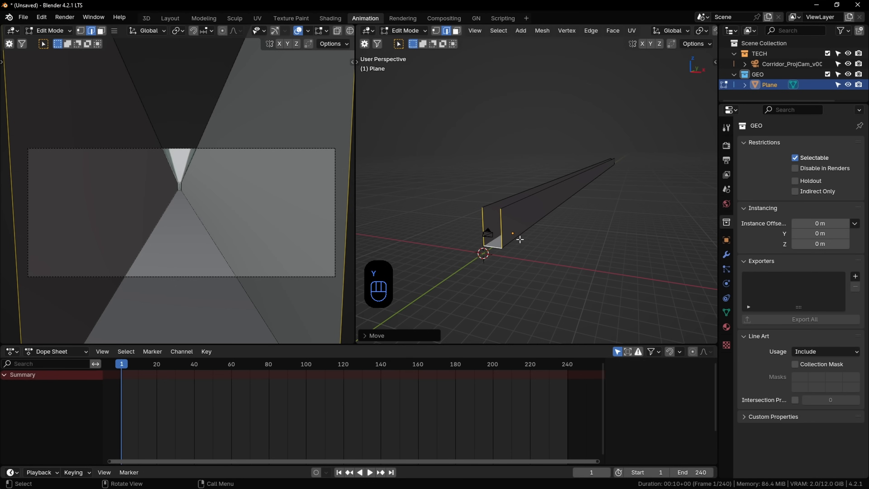
Step: Fill a ceiling face between the top edges of the two walls
{"action": "left_click", "coordinate": [521, 200]}
{"action": "left_click", "coordinate": [507, 198], "text": "shift"}
{"action": "key", "text": "f"}
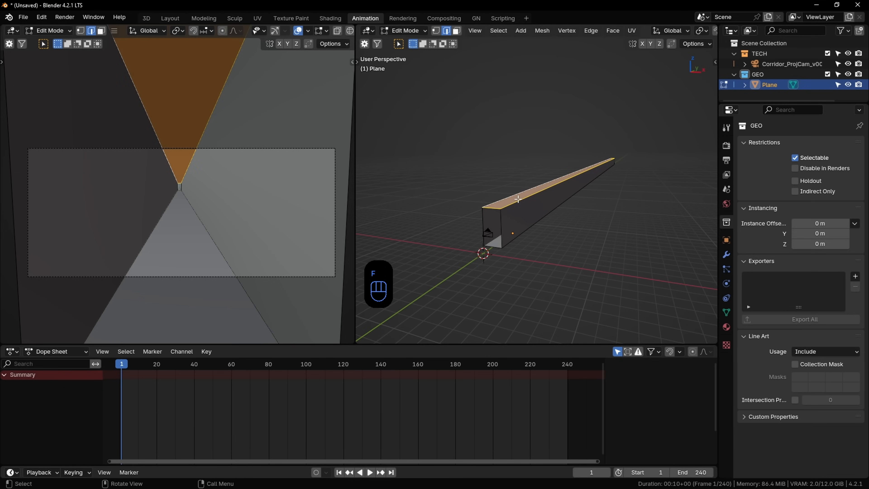
Step: Select the four edges of the opening at the corridor's far end and fill them with a face
{"action": "middle_click_drag", "start_coordinate": [592, 223], "coordinate": [533, 226]}
{"action": "left_click", "coordinate": [557, 254]}
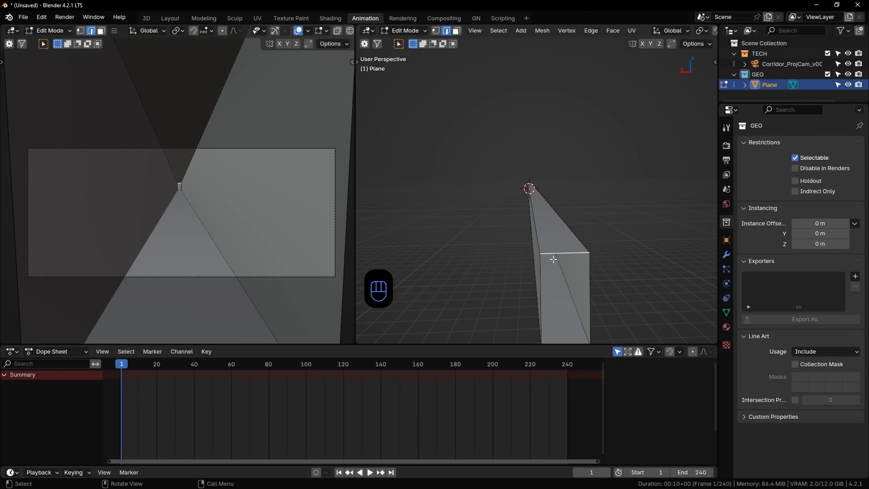
{"action": "left_click", "coordinate": [541, 274], "text": "shift"}
{"action": "left_click", "coordinate": [590, 285], "text": "shift"}
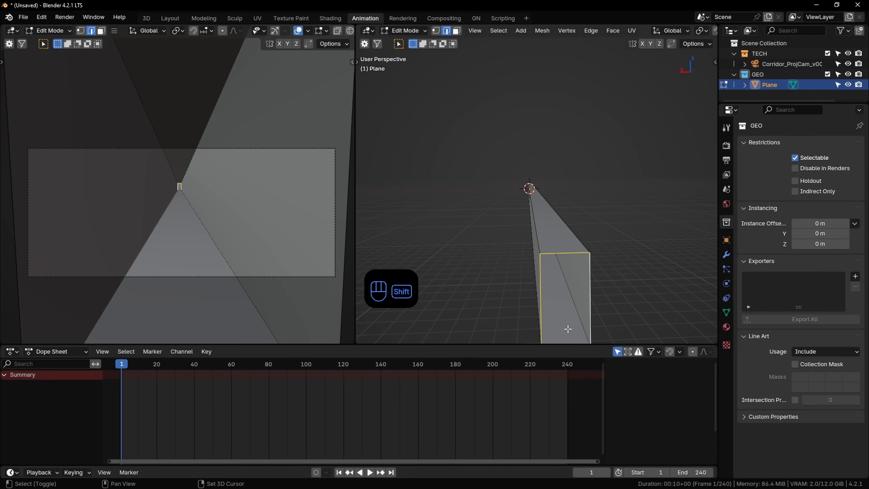
{"action": "middle_click_drag", "start_coordinate": [568, 317], "coordinate": [561, 304]}
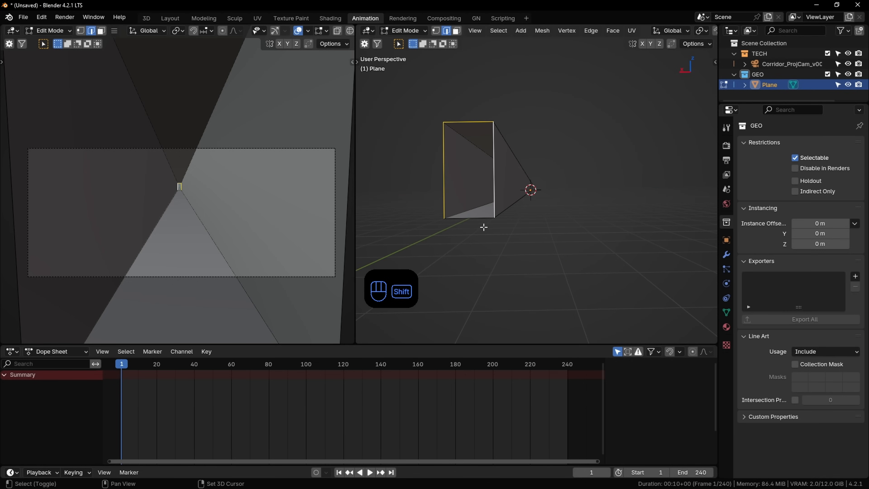
{"action": "left_click", "coordinate": [482, 218], "text": "shift"}
{"action": "key", "text": "f"}
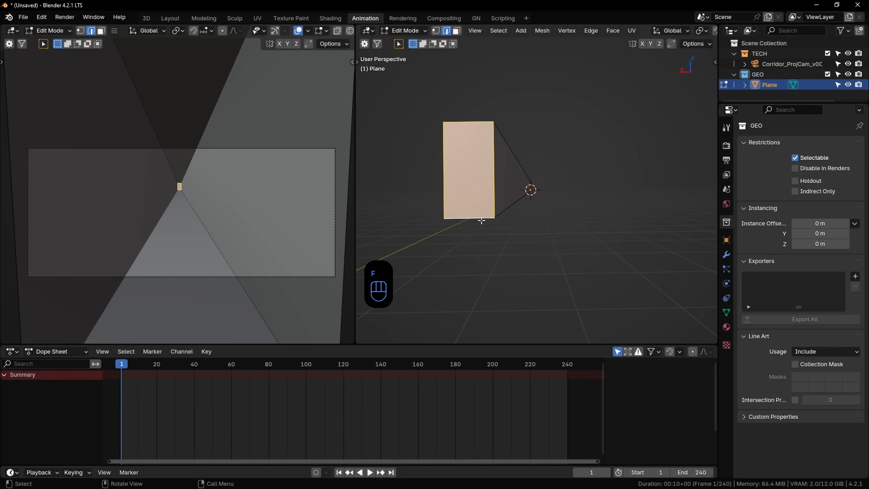
Step: Return to Object Mode, select the projection camera and bring up the Camera Projector section of its camera data
{"action": "middle_click_drag", "start_coordinate": [471, 229], "coordinate": [561, 189]}
{"action": "scroll", "coordinate": [567, 214], "scroll_direction": "up", "scroll_amount": 8}
{"action": "mouse_move", "coordinate": [560, 235]}
{"action": "middle_mouse_down", "text": "shift"}
{"action": "mouse_move", "coordinate": [574, 221]}
{"action": "mouse_move", "coordinate": [564, 220]}
{"action": "middle_mouse_up", "text": "shift"}
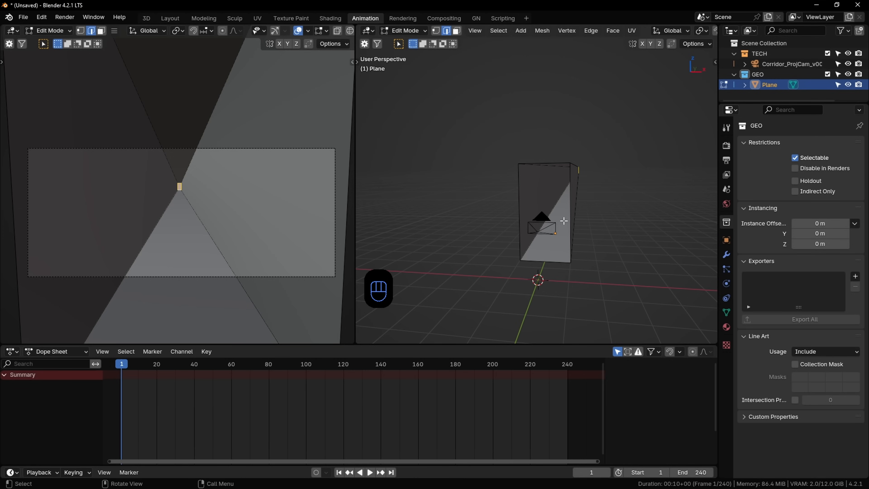
{"action": "key", "text": "a"}
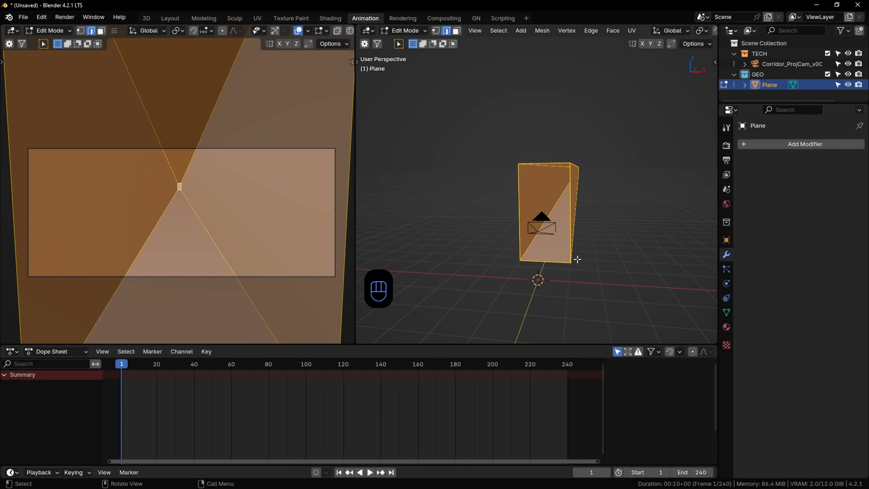
{"action": "key", "text": "Tab"}
{"action": "left_click", "coordinate": [542, 229]}
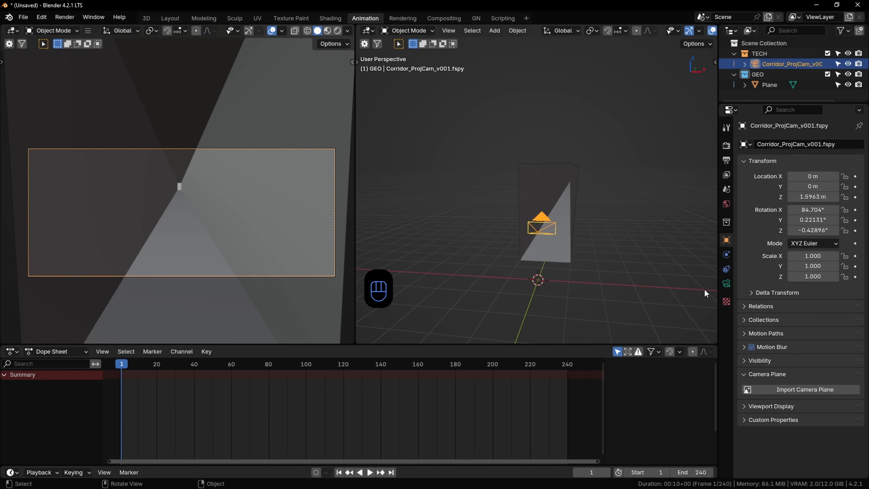
{"action": "left_click", "coordinate": [726, 284]}
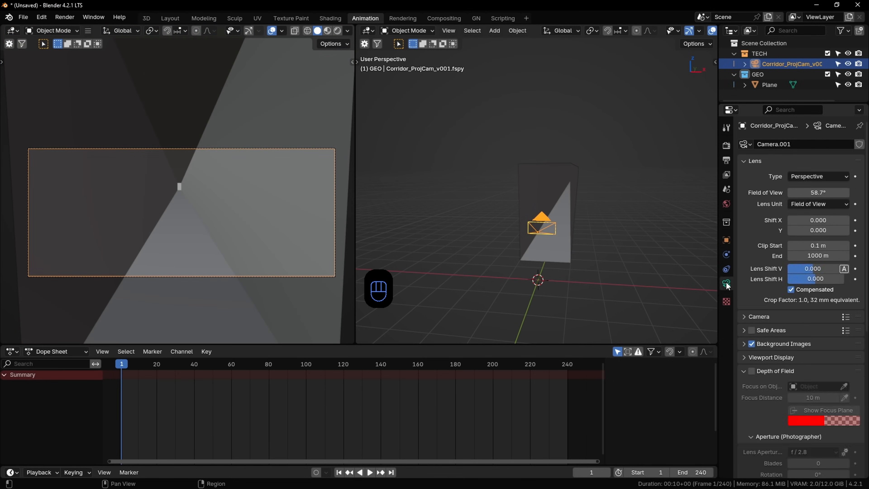
{"action": "scroll", "coordinate": [762, 268], "scroll_direction": "down", "scroll_amount": 10}
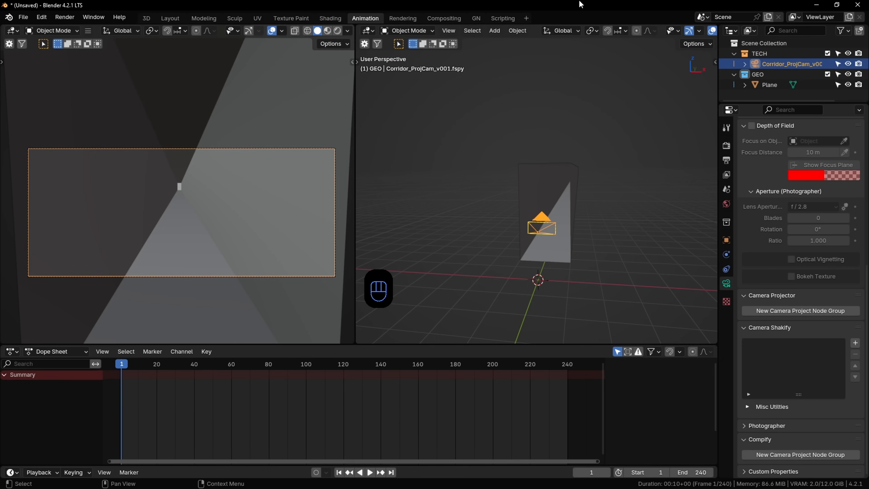
Step: In the Shading workspace, look through the projection camera and create a new material on the corridor mesh
{"action": "left_click", "coordinate": [330, 19]}
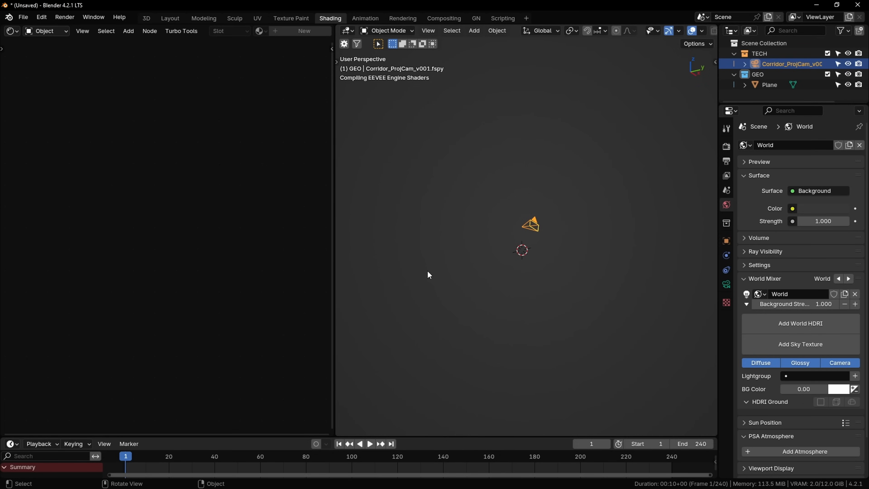
{"action": "key", "text": "KP_0"}
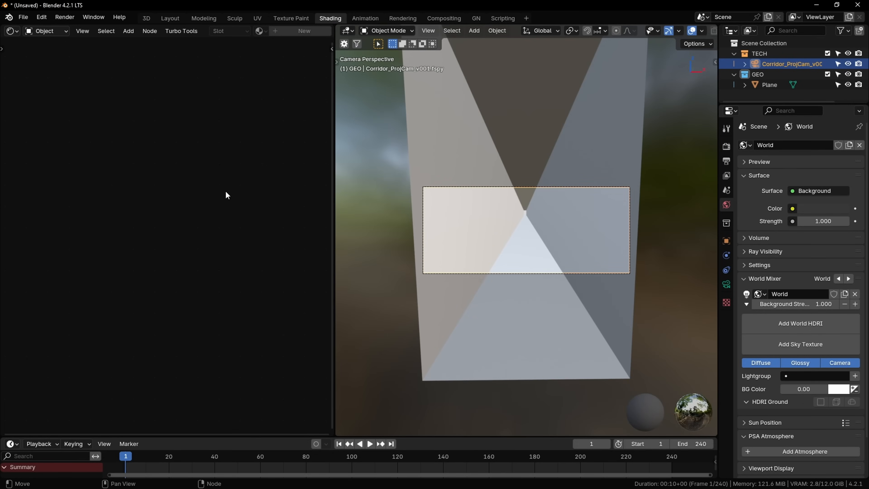
{"action": "left_click", "coordinate": [463, 148]}
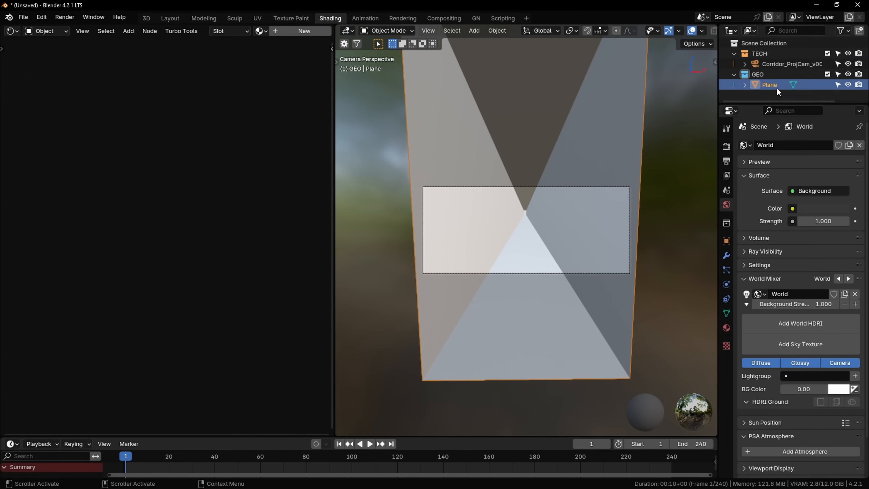
{"action": "left_click", "coordinate": [287, 31]}
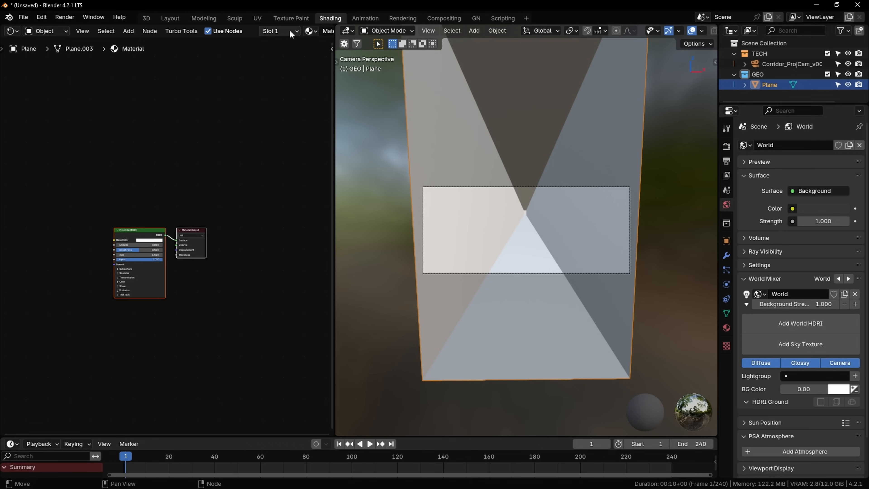
{"action": "middle_click_drag", "start_coordinate": [185, 196], "coordinate": [204, 132]}
{"action": "scroll", "coordinate": [181, 245], "scroll_direction": "up", "scroll_amount": 4}
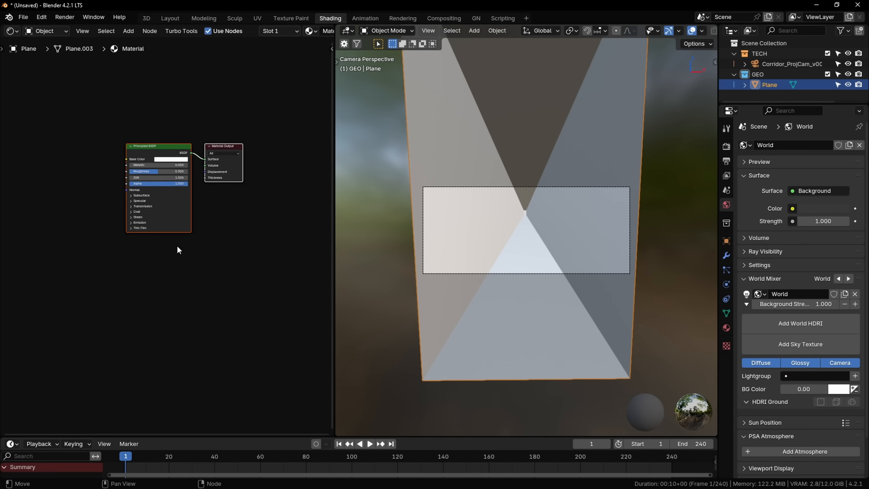
{"action": "scroll", "coordinate": [184, 312], "scroll_direction": "down", "scroll_amount": 2}
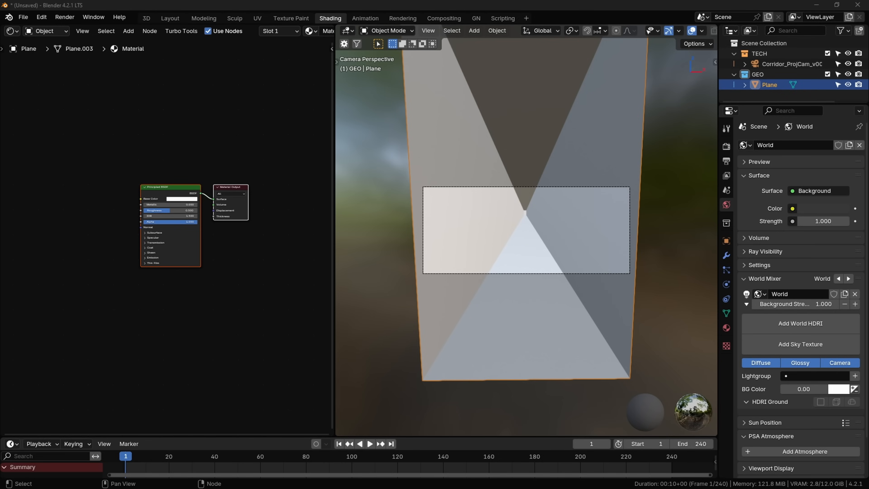
Step: Add matrix.png as an image texture node and connect its Color output to the Principled BSDF's Base Color
{"action": "left_click_drag", "start_coordinate": [665, 193], "coordinate": [45, 195]}
{"action": "scroll", "coordinate": [46, 212], "scroll_direction": "up", "scroll_amount": 5}
{"action": "left_click_drag", "start_coordinate": [68, 158], "coordinate": [68, 146]}
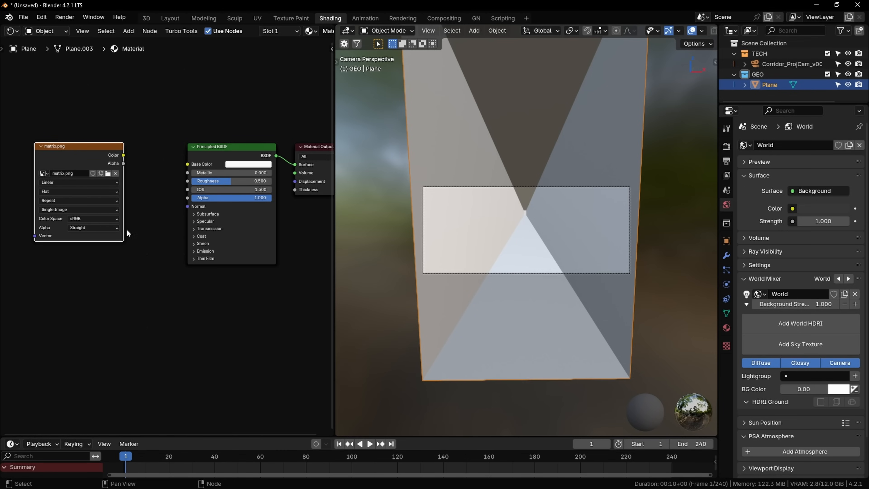
{"action": "left_click_drag", "start_coordinate": [124, 156], "coordinate": [187, 164]}
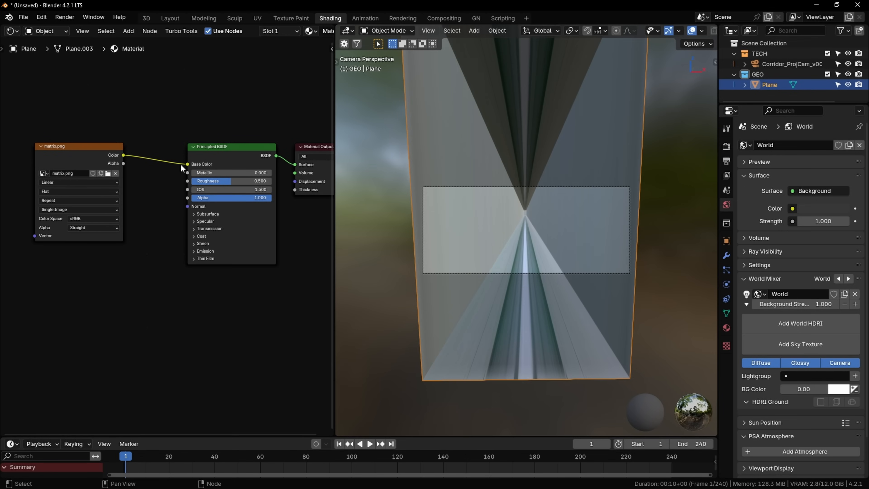
{"action": "middle_click_drag", "start_coordinate": [527, 222], "coordinate": [625, 239]}
{"action": "key", "text": "KP_0"}
Step: Add the node group "Camera Project | Corridor_ProjCam_v001.fspy" before the matrix.png texture node
{"action": "middle_click_drag", "start_coordinate": [122, 284], "coordinate": [179, 287]}
{"action": "middle_click_drag", "start_coordinate": [56, 285], "coordinate": [112, 297]}
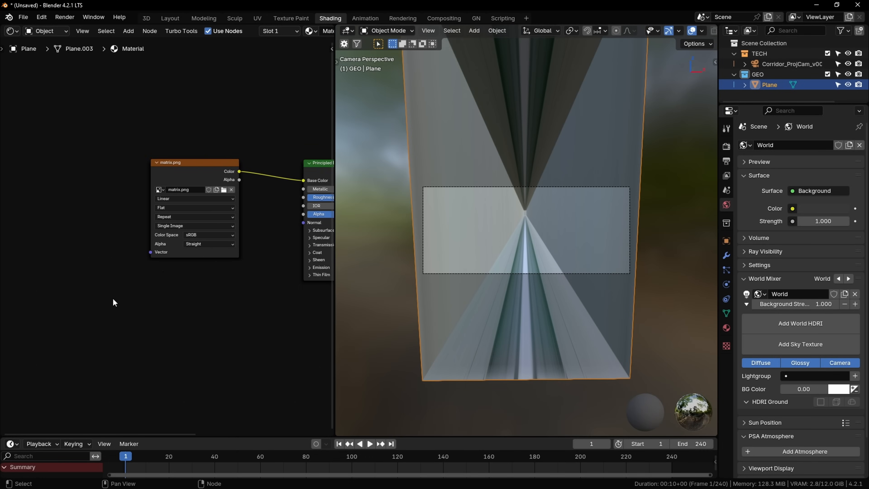
{"action": "scroll", "coordinate": [98, 260], "scroll_direction": "down", "scroll_amount": 3}
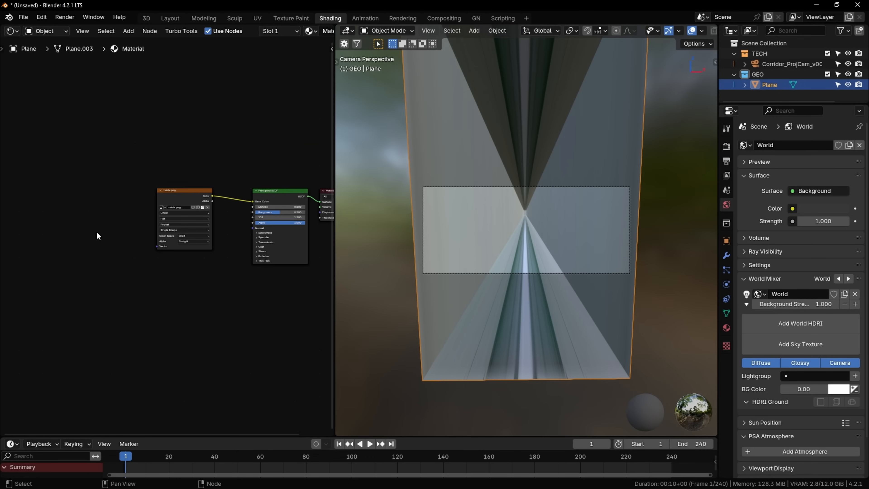
{"action": "key", "text": "shift+a"}
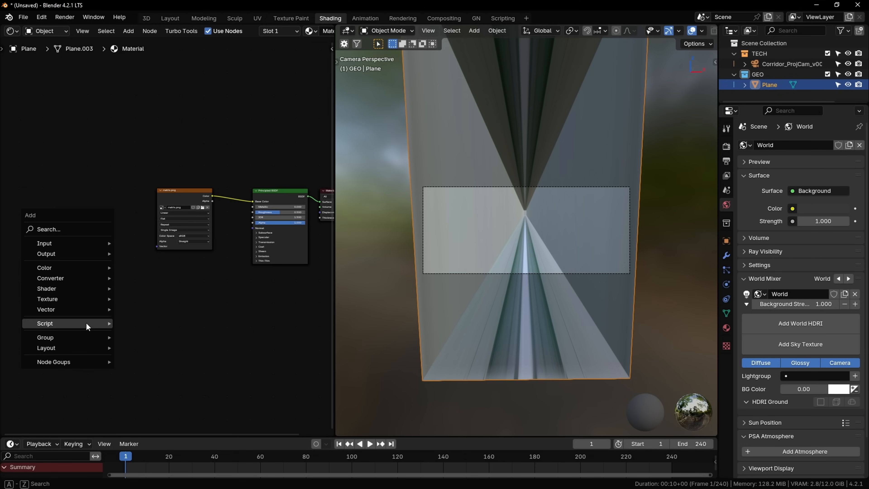
{"action": "mouse_move", "coordinate": [91, 338]}
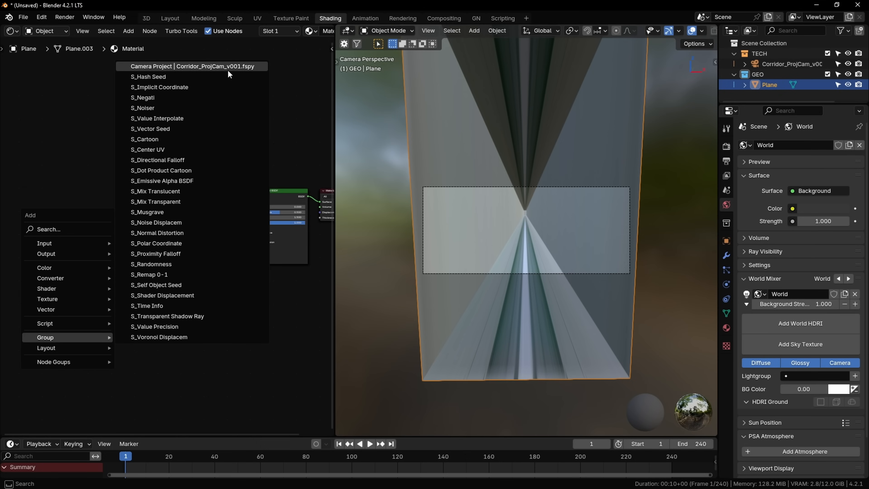
{"action": "left_click", "coordinate": [209, 67]}
{"action": "left_click", "coordinate": [160, 192]}
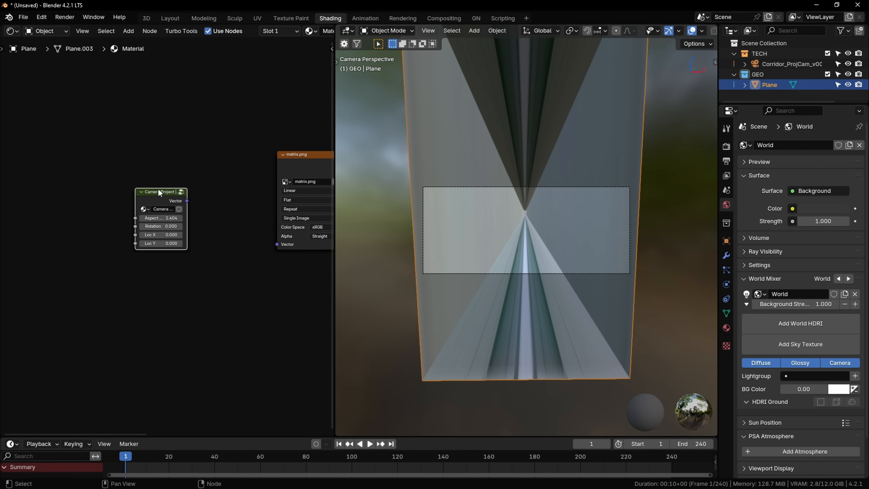
Step: Connect the Camera Project node's Vector output to the Vector input of the matrix.png texture node
{"action": "scroll", "coordinate": [186, 244], "scroll_direction": "down", "scroll_amount": 4}
{"action": "scroll", "coordinate": [186, 244], "scroll_direction": "up", "scroll_amount": 1}
{"action": "middle_click_drag", "start_coordinate": [203, 263], "coordinate": [134, 269]}
{"action": "scroll", "coordinate": [184, 269], "scroll_direction": "up", "scroll_amount": 4}
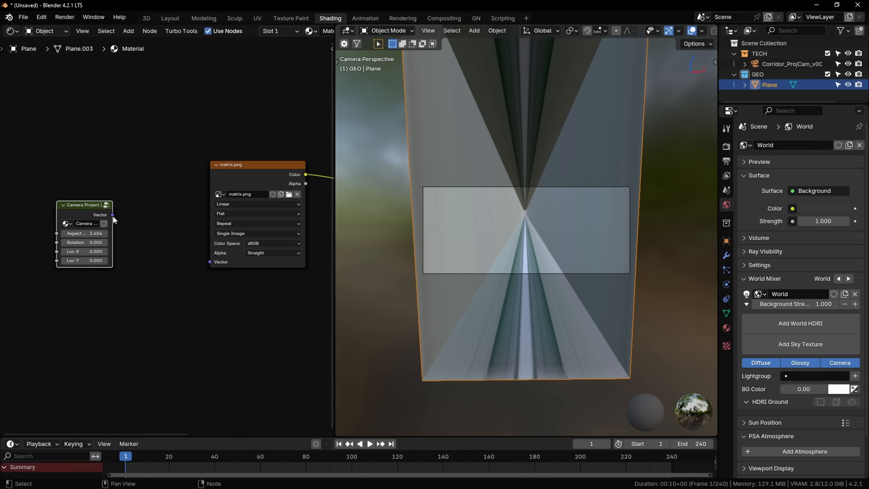
{"action": "left_click_drag", "start_coordinate": [112, 215], "coordinate": [209, 266]}
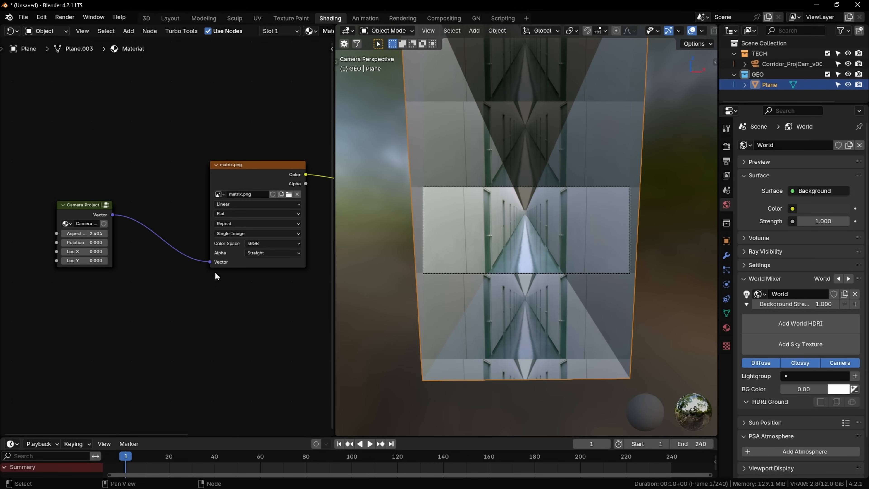
Step: Select the projection camera and raise its viewport Passepartout to 1.000
{"action": "scroll", "coordinate": [502, 260], "scroll_direction": "up", "scroll_amount": 2}
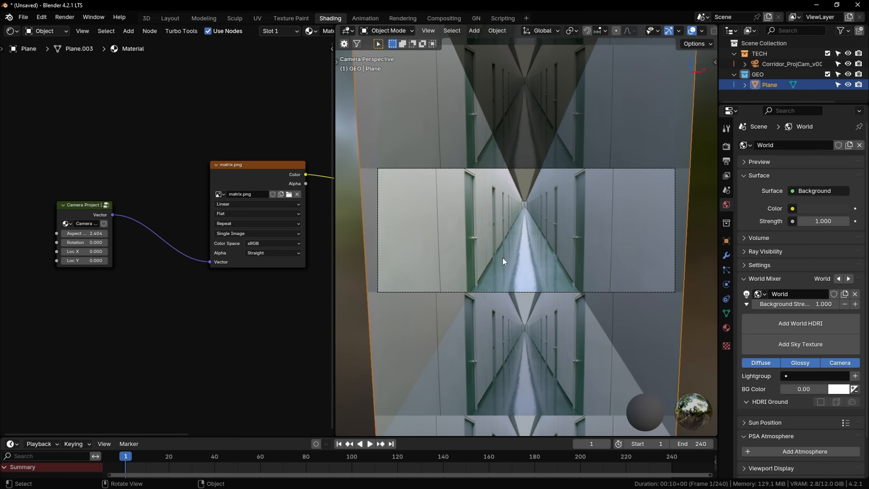
{"action": "left_click", "coordinate": [764, 60]}
{"action": "left_click", "coordinate": [727, 283]}
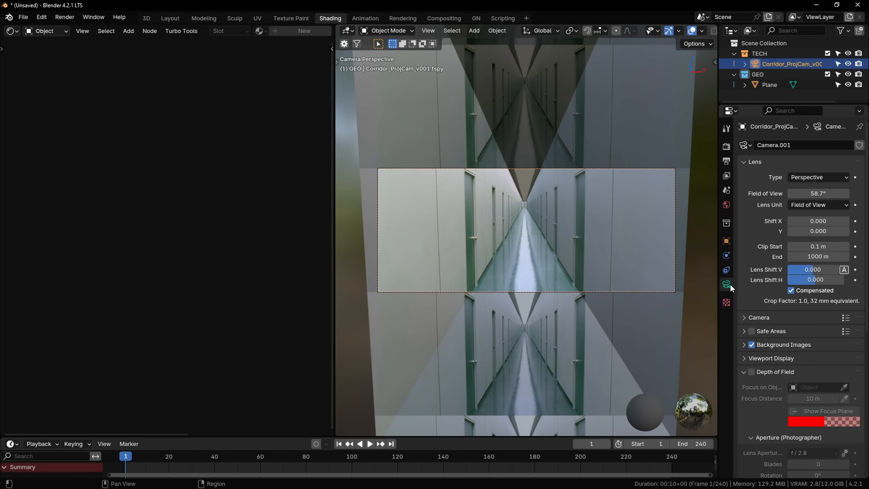
{"action": "left_click", "coordinate": [769, 358]}
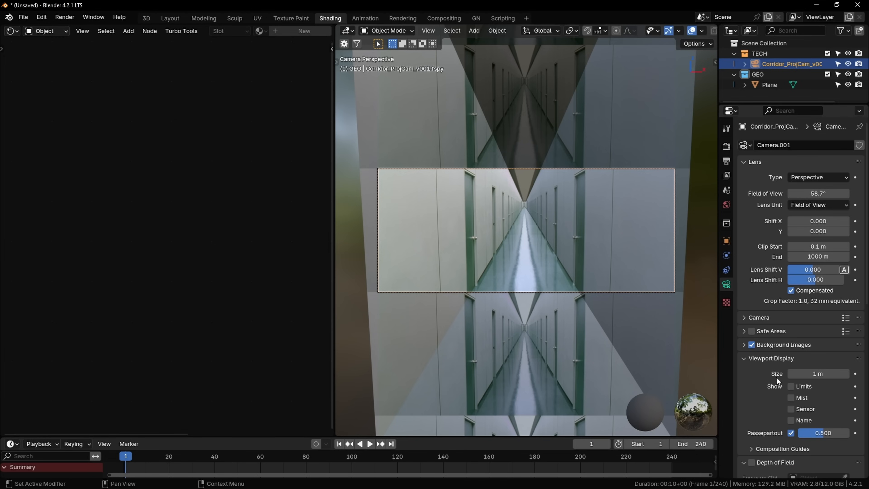
{"action": "left_click_drag", "start_coordinate": [822, 432], "coordinate": [849, 433]}
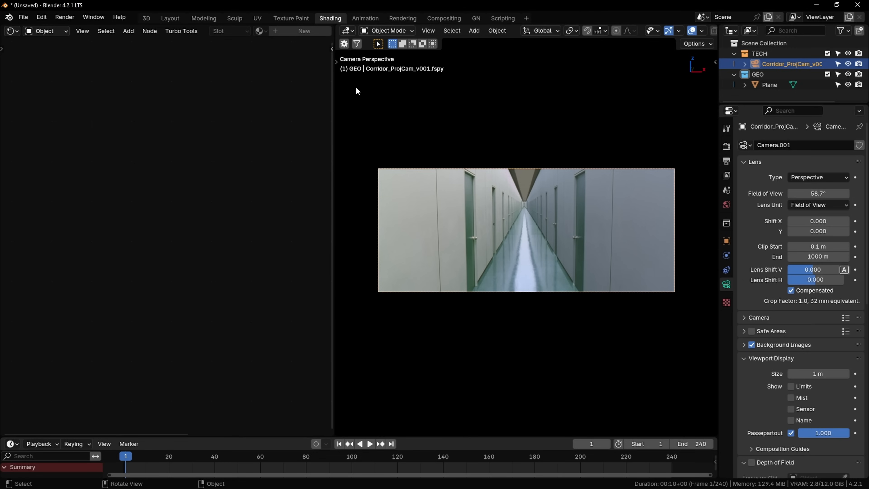
{"action": "middle_click_drag", "start_coordinate": [559, 239], "coordinate": [423, 216]}
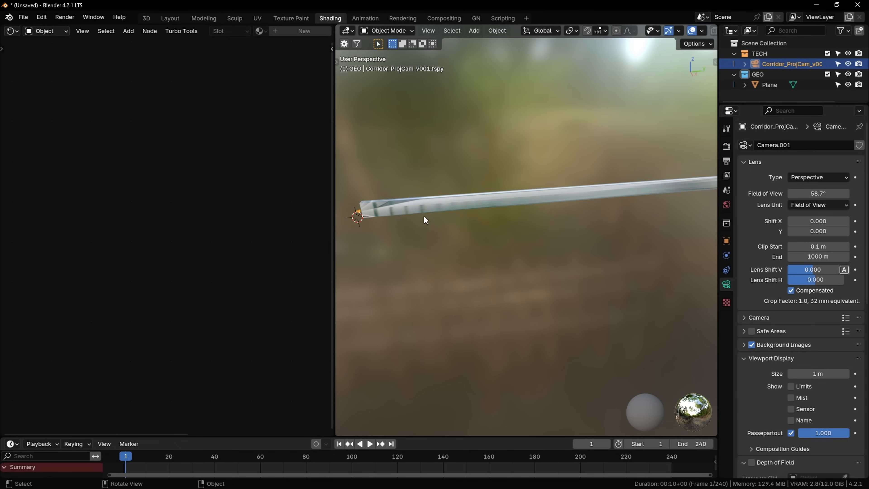
{"action": "scroll", "coordinate": [485, 219], "scroll_direction": "up", "scroll_amount": 2}
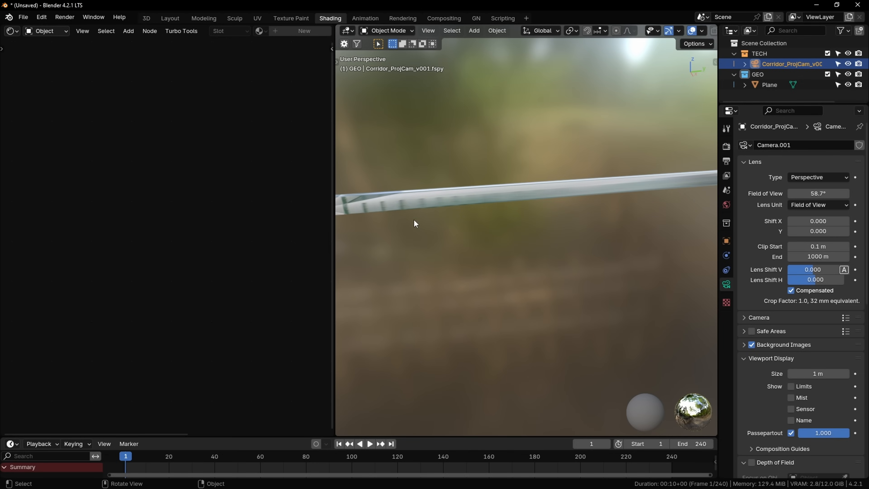
{"action": "middle_click_drag", "start_coordinate": [386, 206], "coordinate": [513, 228]}
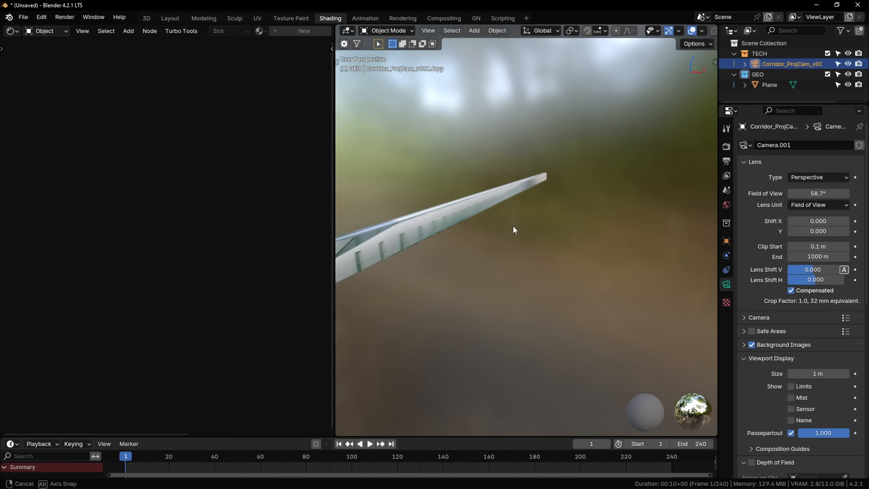
{"action": "key", "text": "KP_0"}
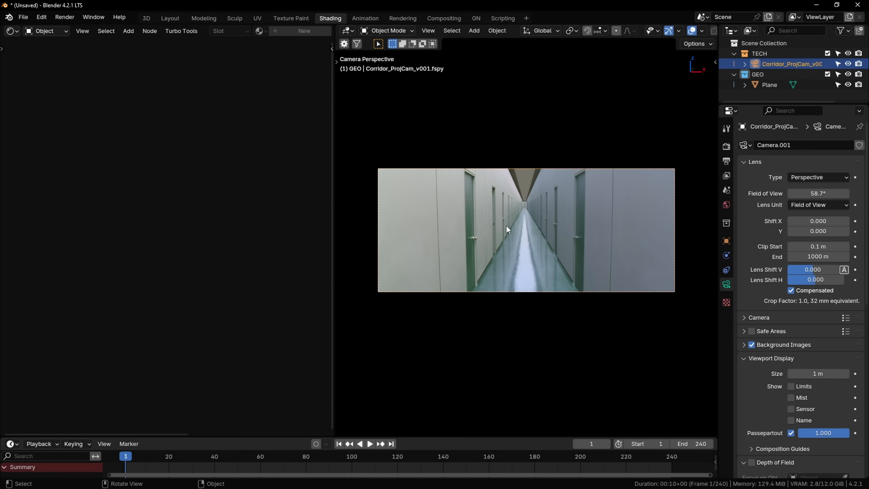
Step: Rename the projection camera CAM.Proj
{"action": "double_click", "coordinate": [788, 64]}
{"action": "type", "text": "CAM"}
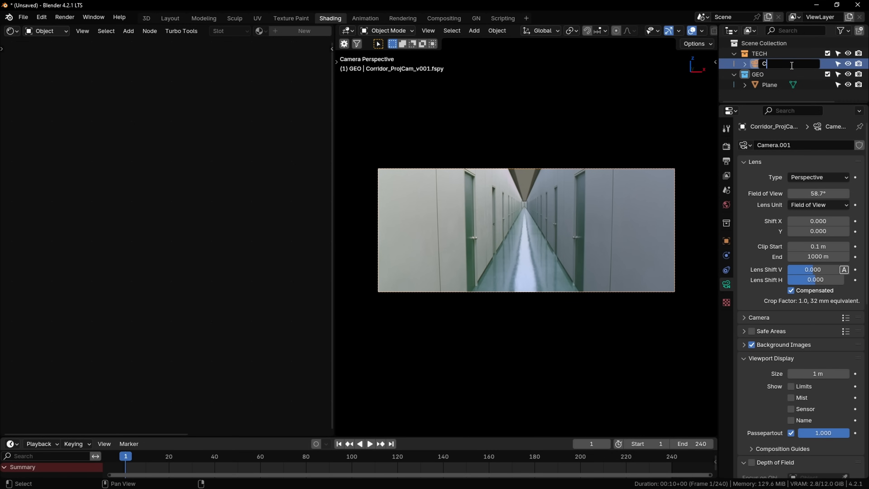
{"action": "type", "text": ".Proj"}
{"action": "key", "text": "Return"}
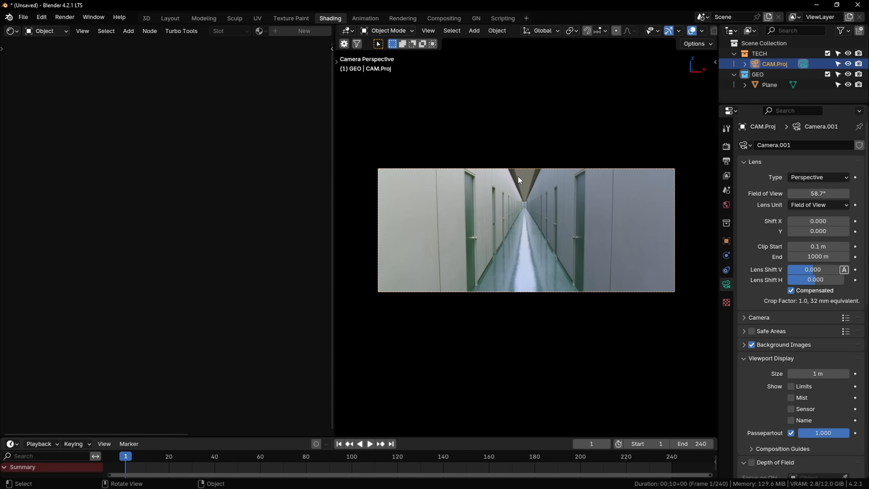
Step: Duplicate CAM.Proj in place and rename the copy CAM.Mov
{"action": "key", "text": "shift+d"}
{"action": "right_click", "coordinate": [531, 170]}
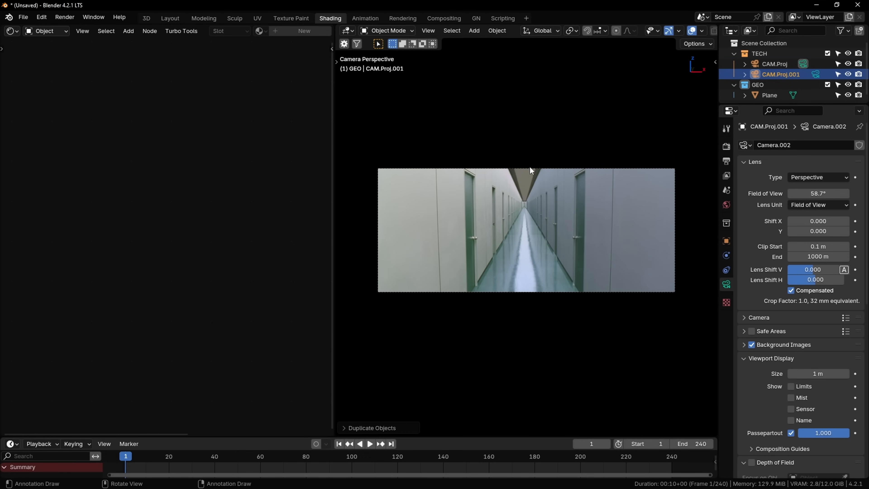
{"action": "double_click", "coordinate": [781, 74]}
{"action": "left_click", "coordinate": [777, 74]}
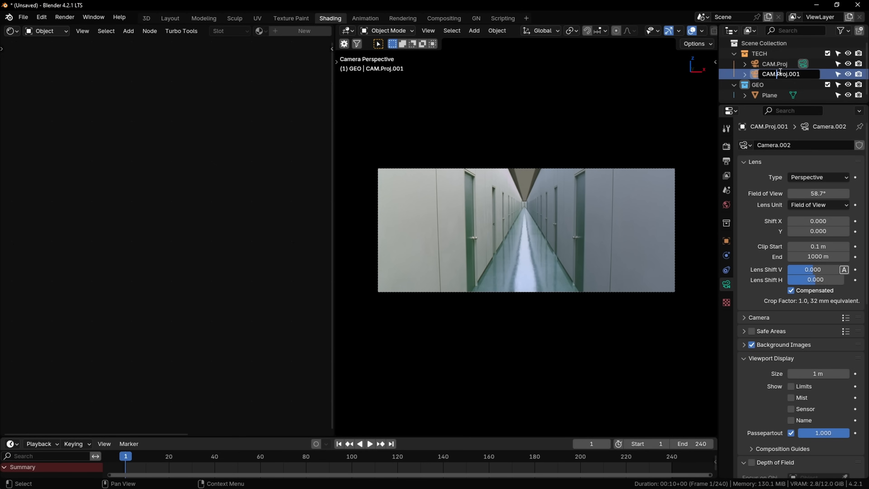
{"action": "left_click_drag", "start_coordinate": [781, 73], "coordinate": [808, 76]}
{"action": "key", "text": "BackSpace"}
{"action": "key", "text": "BackSpace"}
{"action": "type", "text": "Mov"}
{"action": "key", "text": "Return"}
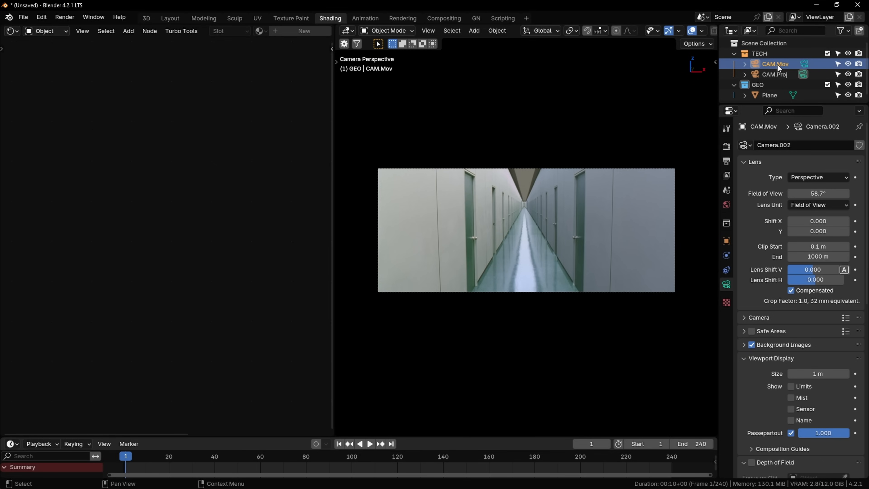
Step: Make CAM.Mov the active scene camera and show its view in Material Preview in the Animation workspace
{"action": "left_click", "coordinate": [805, 64]}
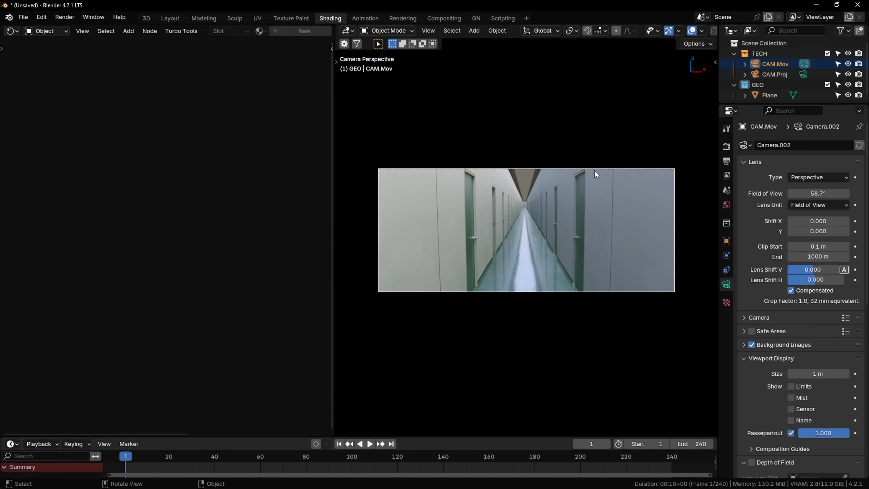
{"action": "left_click", "coordinate": [370, 19]}
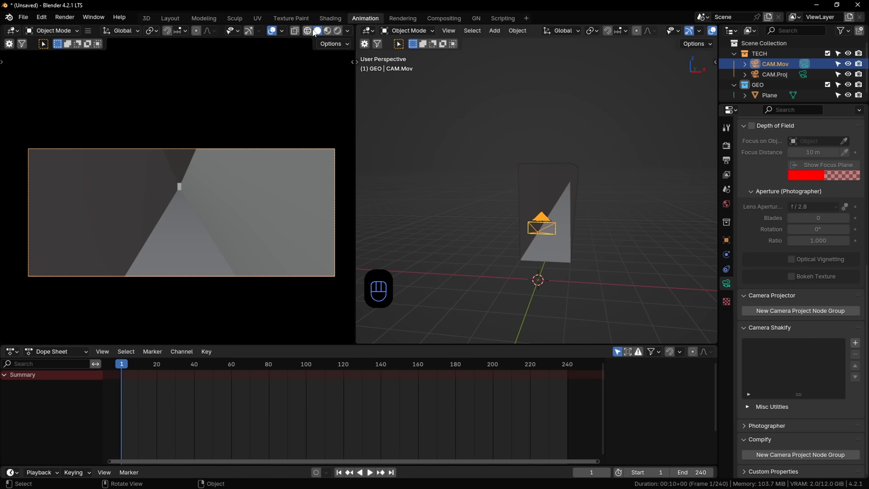
{"action": "left_click", "coordinate": [328, 30]}
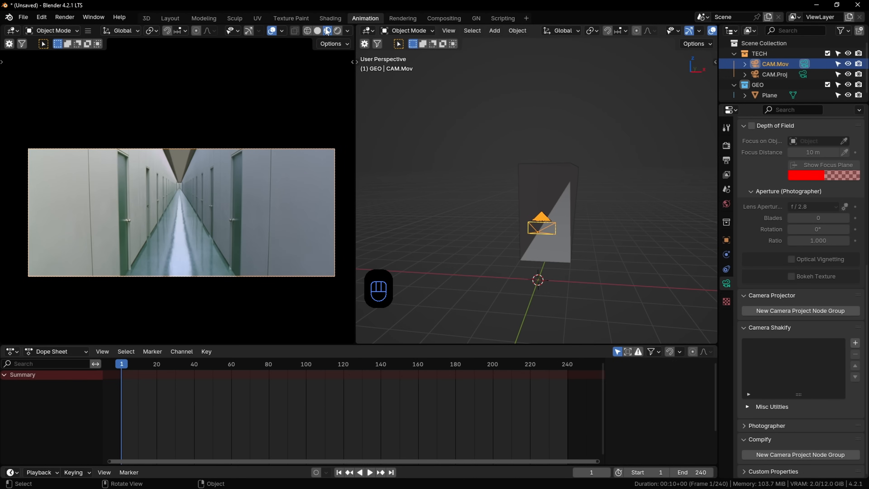
Step: Display the perspective viewport in wireframe, with the camera and the whole corridor seen from the side
{"action": "middle_click_drag", "start_coordinate": [442, 182], "coordinate": [488, 202]}
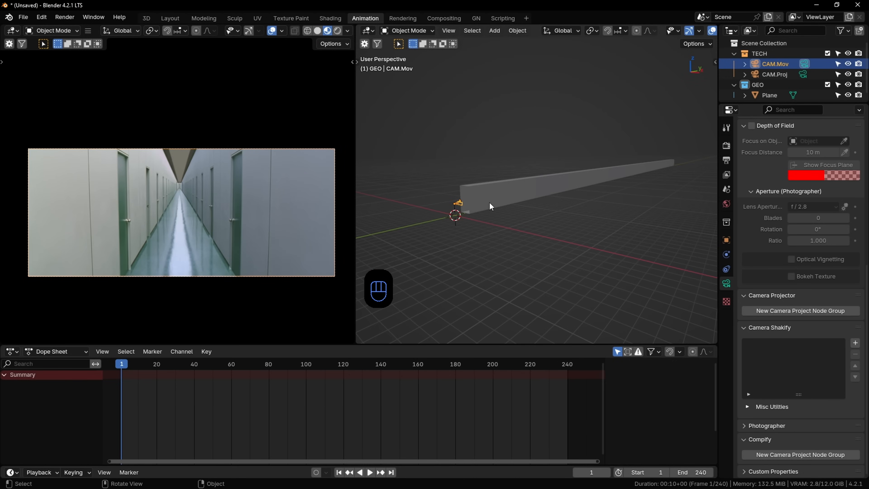
{"action": "scroll", "coordinate": [530, 162], "scroll_direction": "up", "scroll_amount": 1}
{"action": "key", "text": "z"}
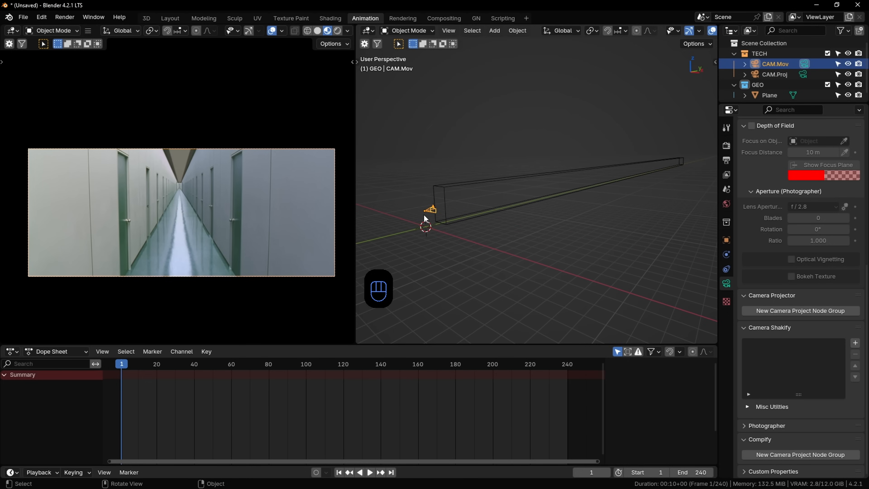
Step: Try moving CAM.Mov forward through the corridor along the global Y axis
{"action": "key", "text": "g"}
{"action": "key", "text": "y"}
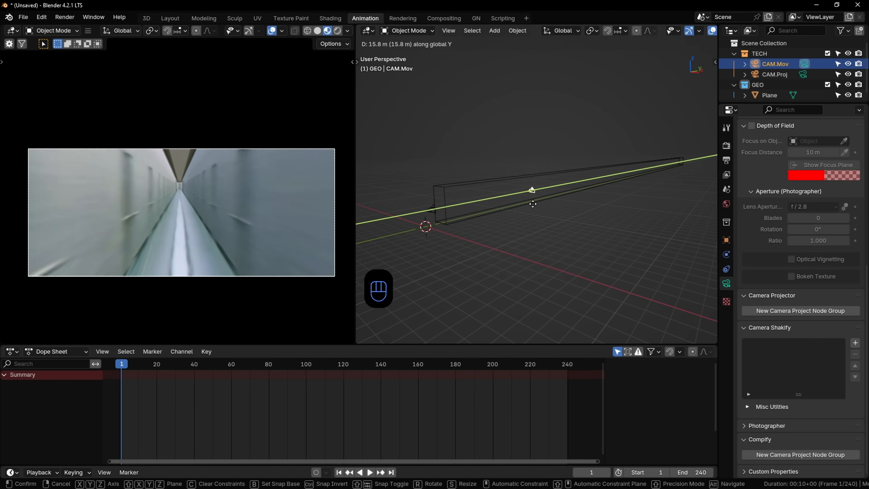
{"action": "left_click", "coordinate": [421, 231]}
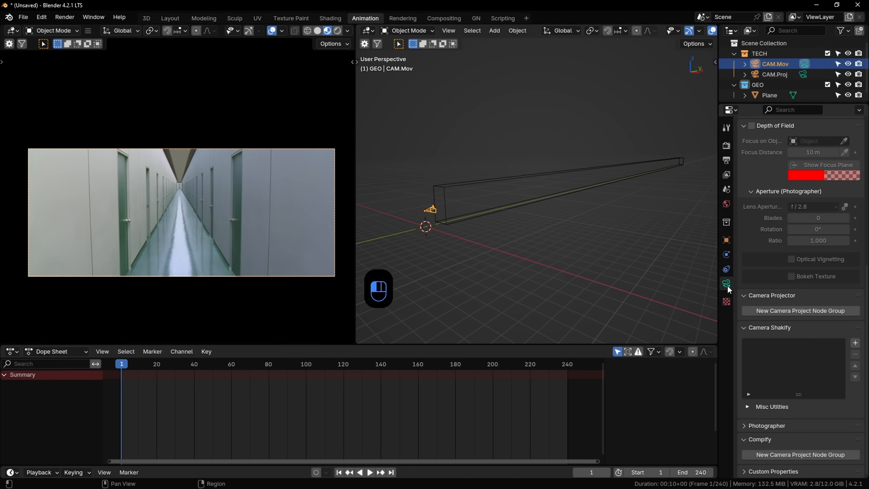
Step: Switch CAM.Mov's lens unit to Millimeters and set its focal length to 50 mm
{"action": "scroll", "coordinate": [754, 260], "scroll_direction": "up", "scroll_amount": 10}
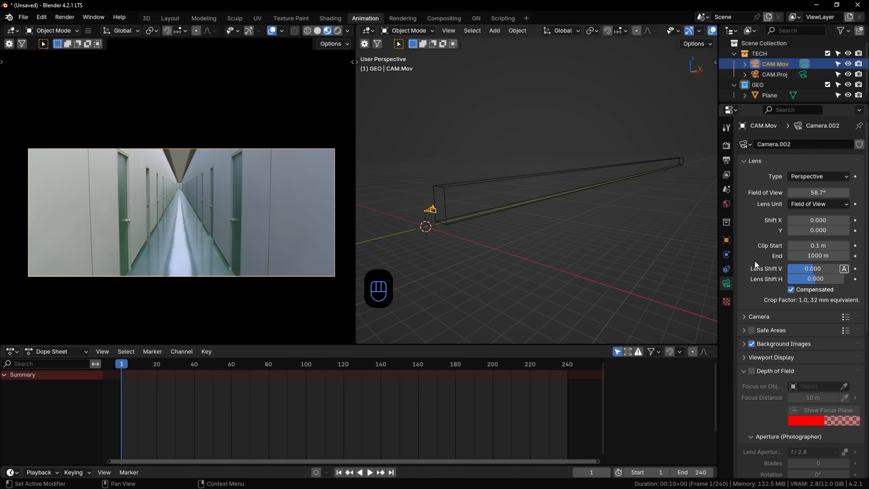
{"action": "left_click", "coordinate": [814, 204]}
{"action": "left_click", "coordinate": [808, 215]}
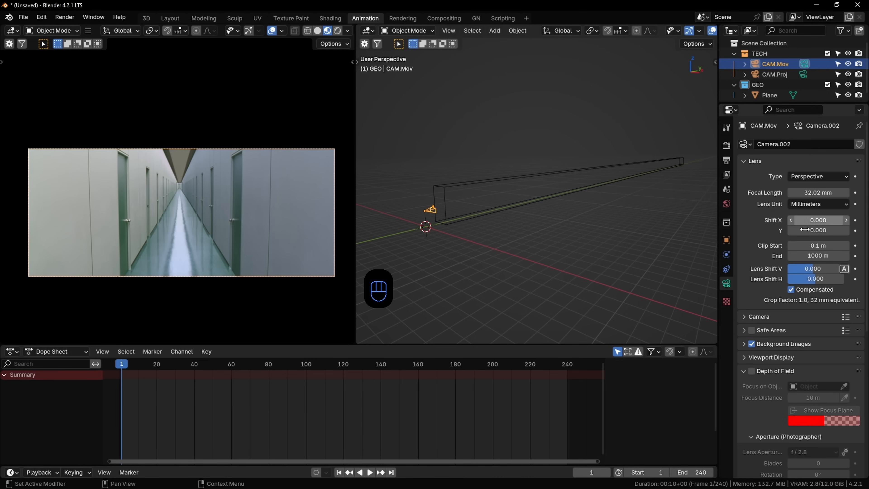
{"action": "left_click", "coordinate": [815, 193]}
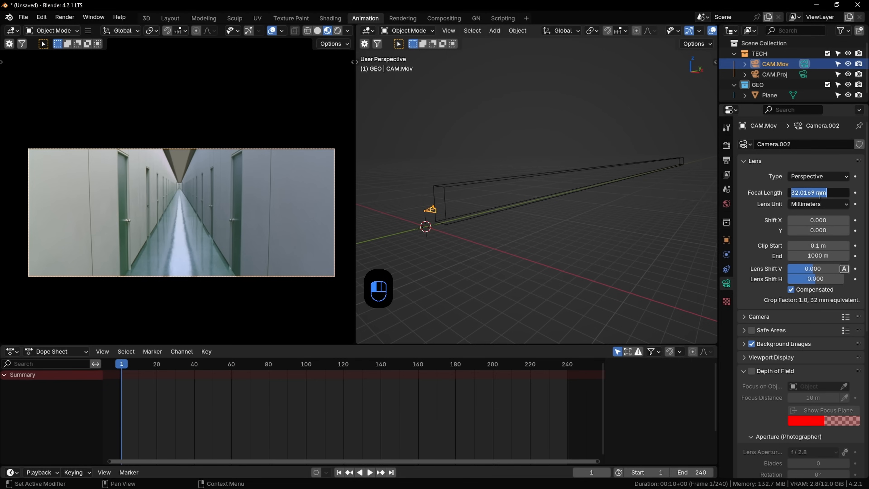
{"action": "type", "text": "50"}
{"action": "key", "text": "Return"}
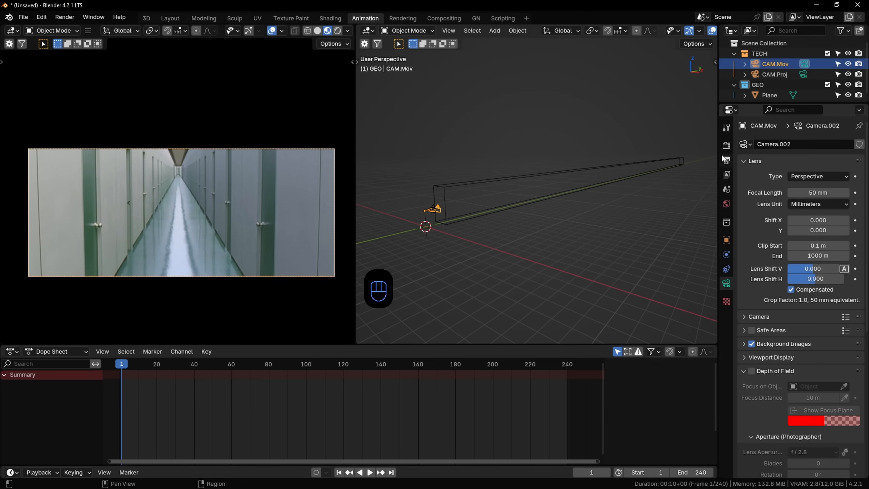
Step: Set the output resolution to 1920 × 816 px and make CAM.Proj unselectable in the viewport
{"action": "left_click", "coordinate": [726, 146]}
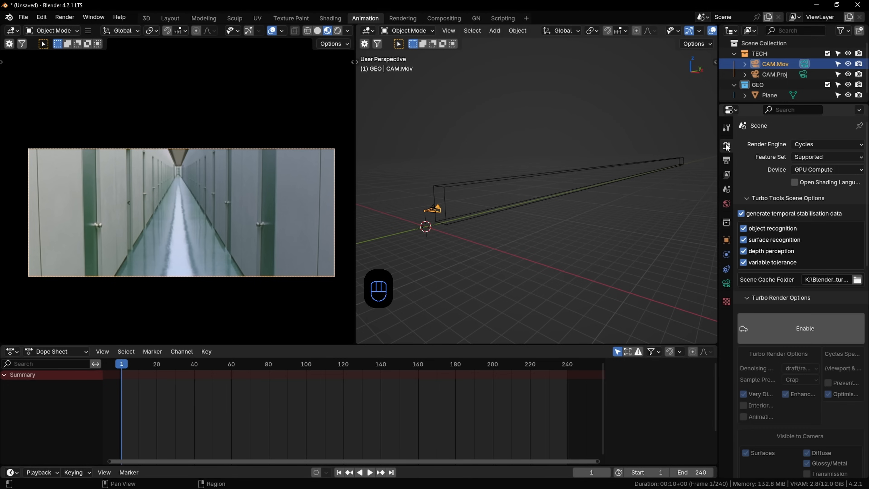
{"action": "left_click", "coordinate": [726, 159]}
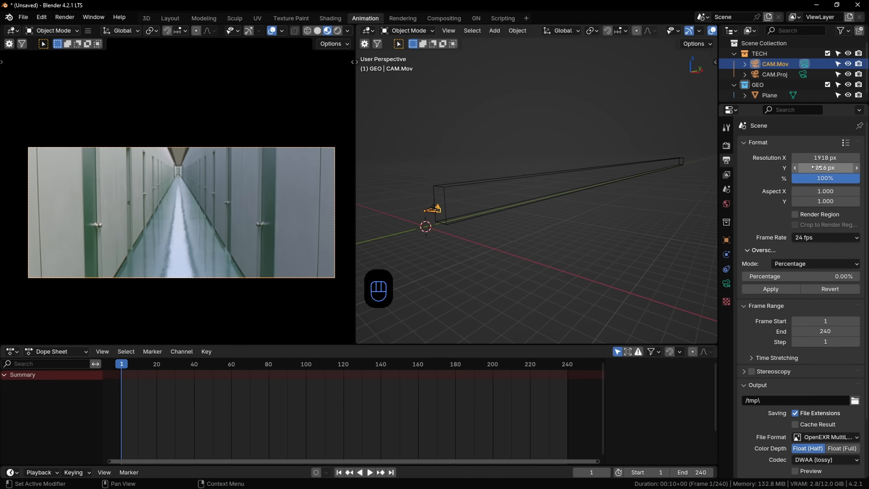
{"action": "left_click", "coordinate": [820, 158]}
{"action": "type", "text": "1920"}
{"action": "key", "text": "Return"}
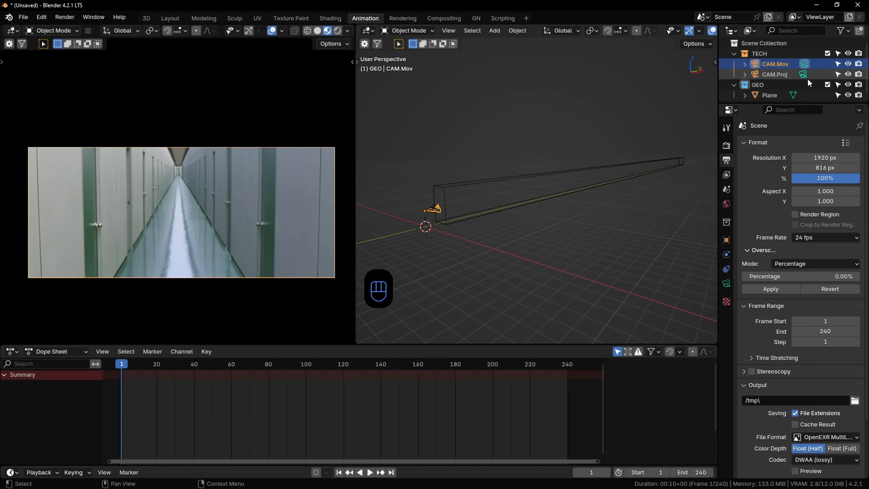
{"action": "left_click", "coordinate": [837, 74]}
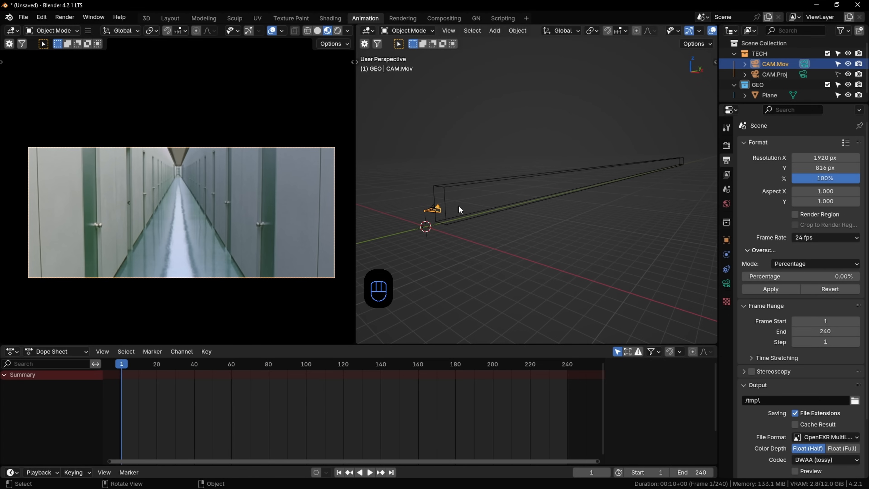
Step: Add an ico sphere mesh at the 3D cursor and scale it down uniformly
{"action": "key", "text": "shift+a"}
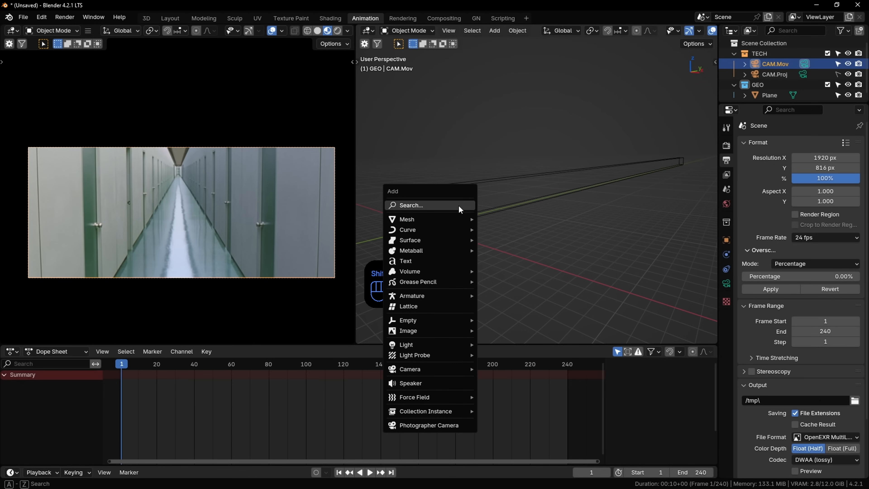
{"action": "mouse_move", "coordinate": [446, 216]}
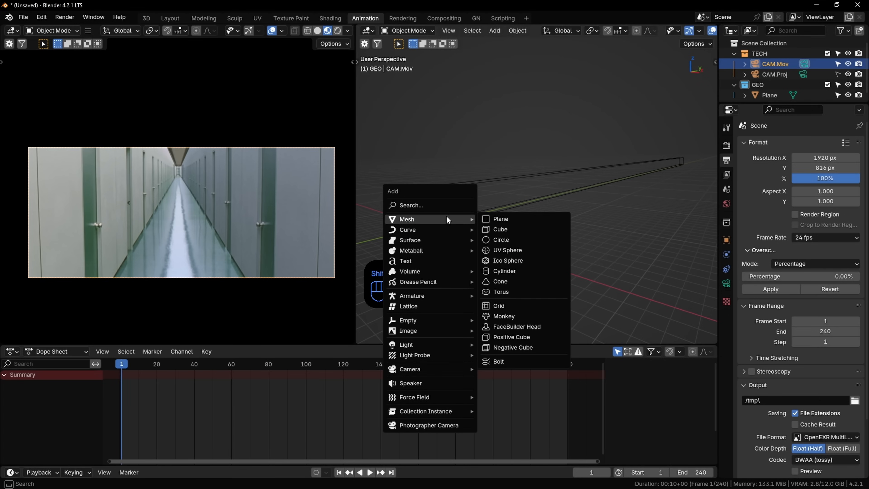
{"action": "left_click", "coordinate": [490, 260]}
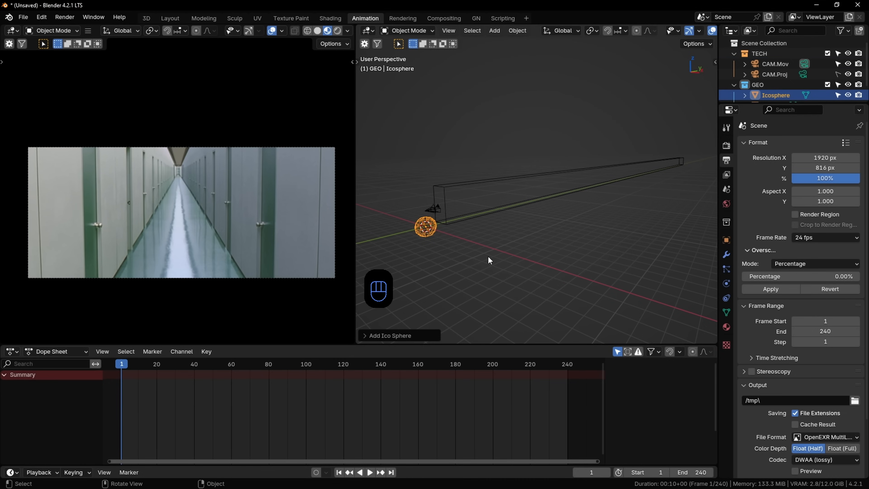
{"action": "key", "text": "s"}
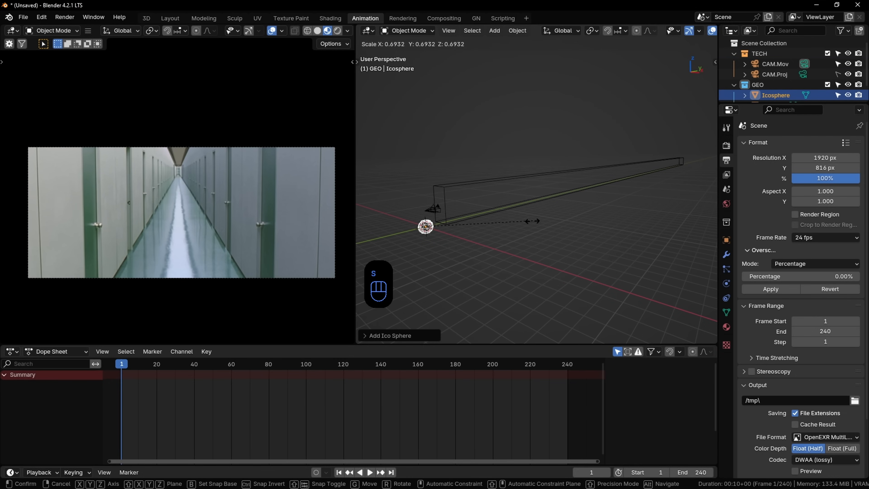
{"action": "left_click", "coordinate": [512, 230]}
Step: Move the ico sphere into the corridor ahead of the camera in the right orthographic view and lower it along Z
{"action": "key", "text": "KP_6"}
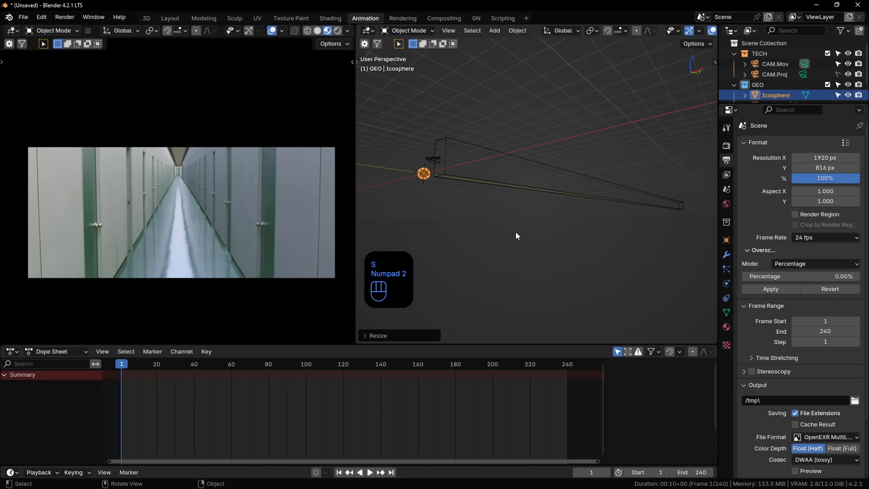
{"action": "key", "text": "KP_3"}
{"action": "key", "text": "g"}
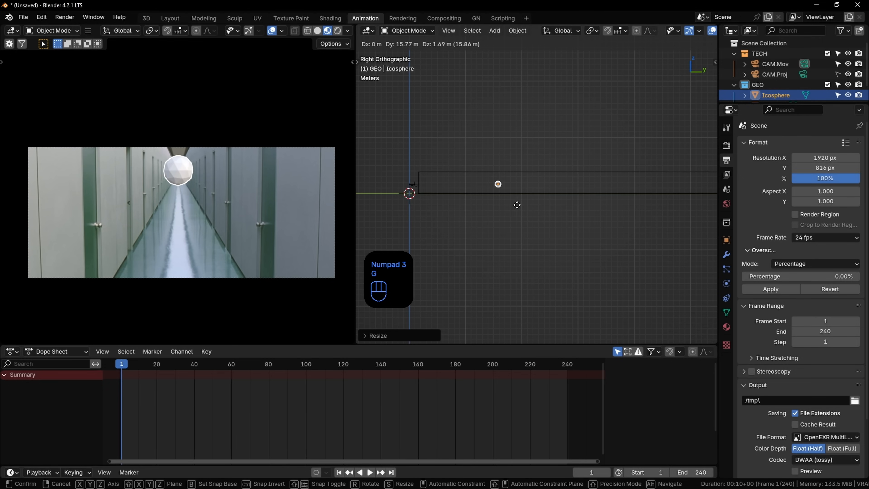
{"action": "left_click", "coordinate": [535, 209]}
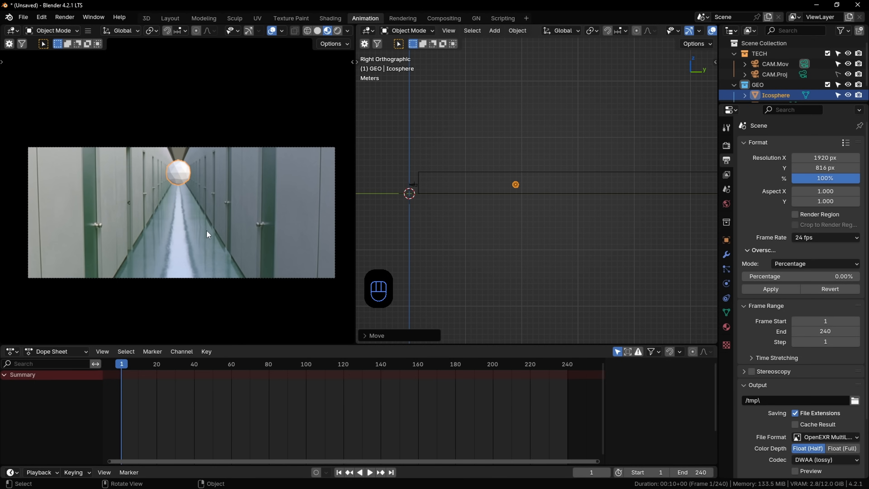
{"action": "key", "text": "g"}
{"action": "key", "text": "z"}
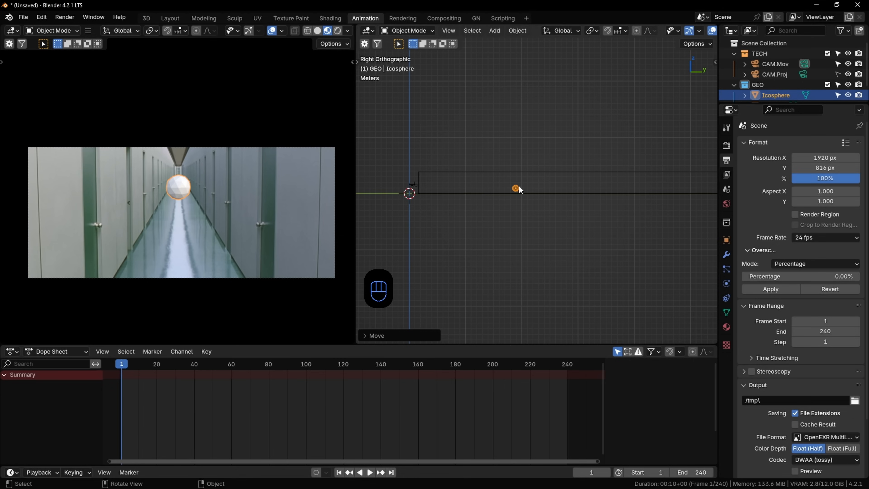
Step: Create a new material for the ico sphere in the Shading workspace and name it "sphere"
{"action": "left_click", "coordinate": [340, 23]}
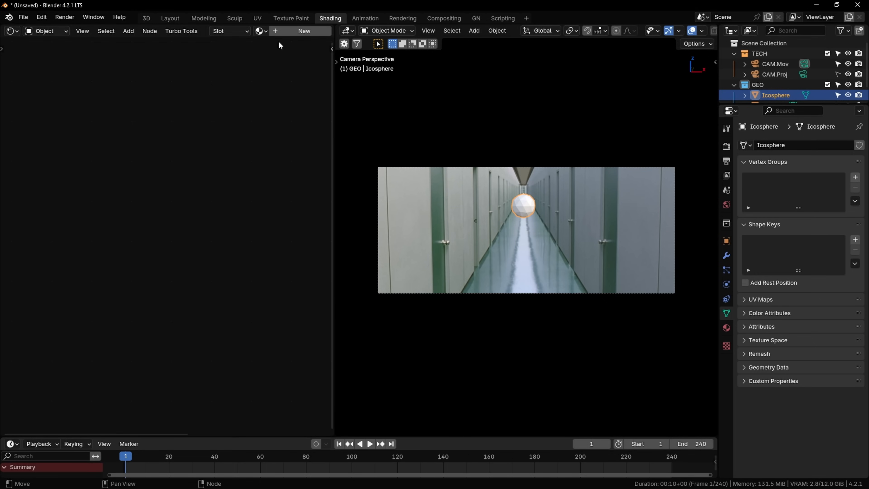
{"action": "left_click", "coordinate": [292, 32]}
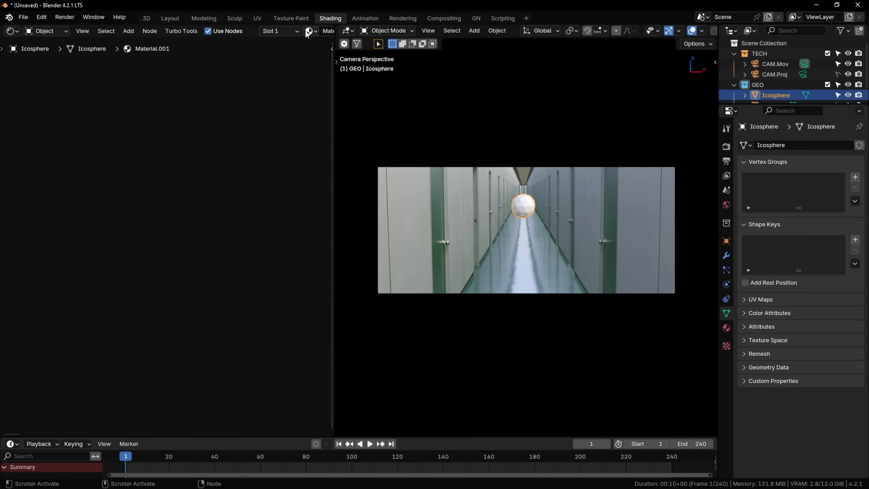
{"action": "scroll", "coordinate": [307, 34], "scroll_direction": "down", "scroll_amount": 3}
{"action": "left_click", "coordinate": [284, 32]}
{"action": "type", "text": "sphe"}
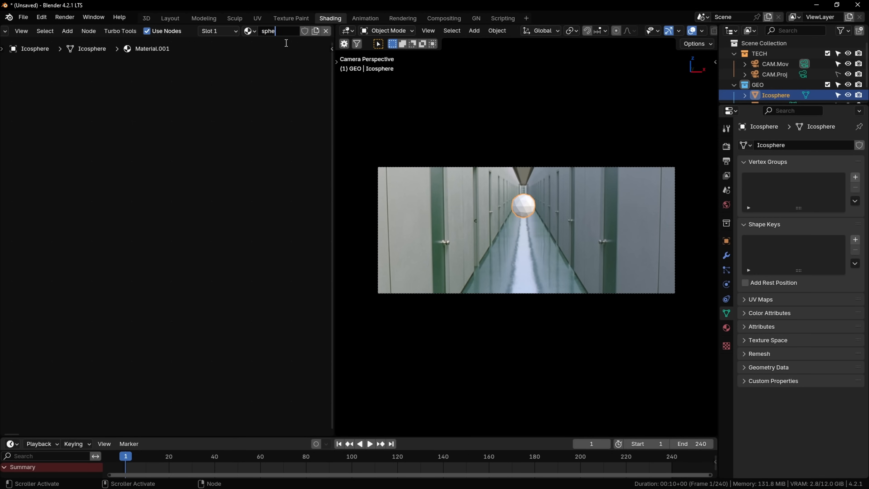
{"action": "type", "text": "re"}
{"action": "key", "text": "Return"}
Step: Give the sphere material's Principled BSDF an orange emission colour with an emission strength of 1.8
{"action": "left_click", "coordinate": [122, 260]}
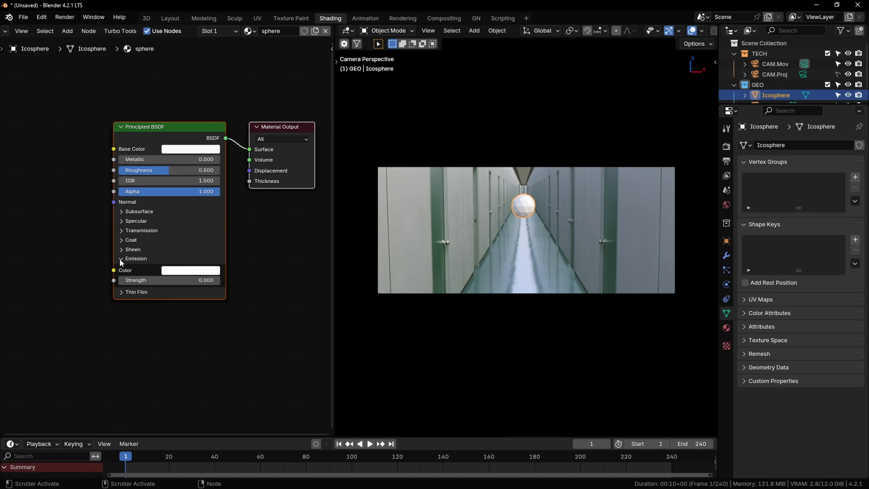
{"action": "left_click", "coordinate": [178, 271]}
{"action": "left_click", "coordinate": [193, 202]}
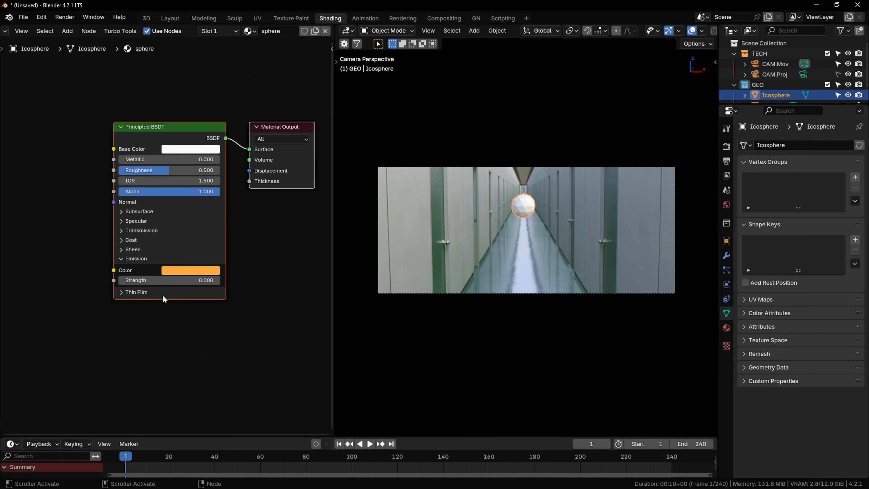
{"action": "left_click_drag", "start_coordinate": [169, 280], "coordinate": [213, 280]}
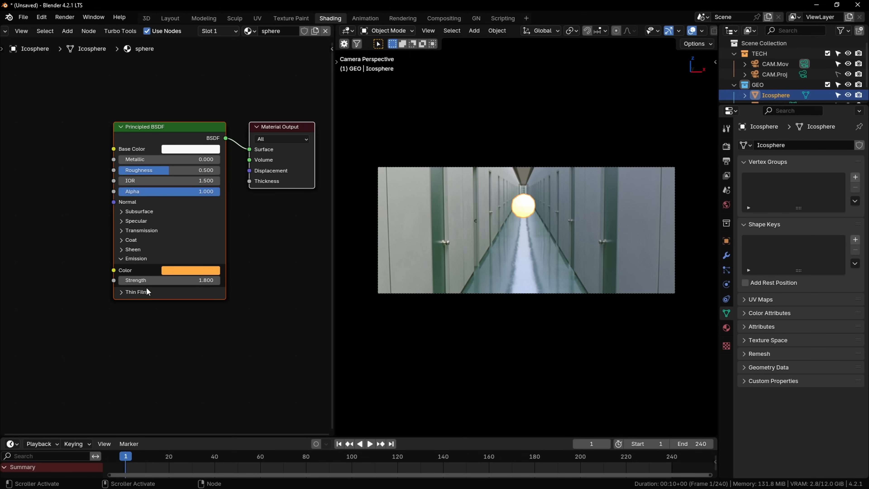
Step: Show the camera view in Rendered shading to check the sphere's light on the corridor, and open the render settings
{"action": "scroll", "coordinate": [635, 32], "scroll_direction": "down", "scroll_amount": 5}
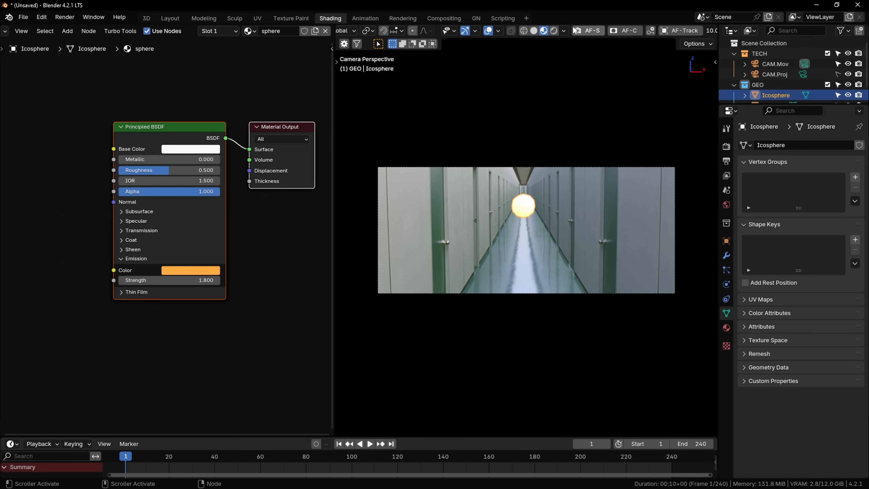
{"action": "left_click", "coordinate": [554, 30]}
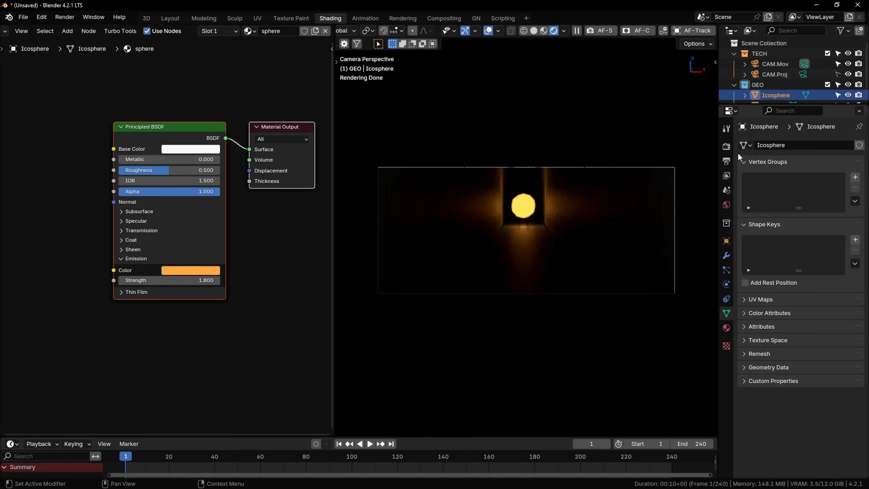
{"action": "left_click", "coordinate": [727, 147]}
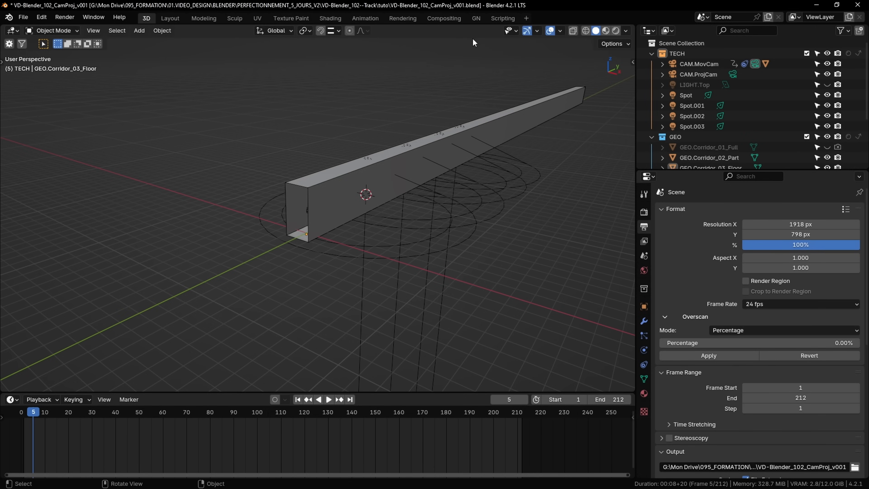
Step: Examine the finished project's character animation through the moving camera, scrubbing the timeline in Solid shading to frame 113 and further on in Rendered shading
{"action": "key", "text": "KP_0"}
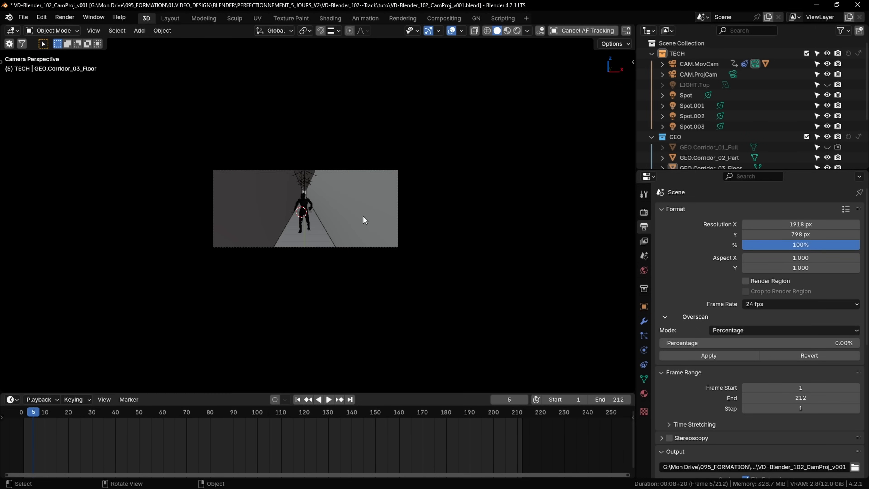
{"action": "scroll", "coordinate": [327, 203], "scroll_direction": "up", "scroll_amount": 4}
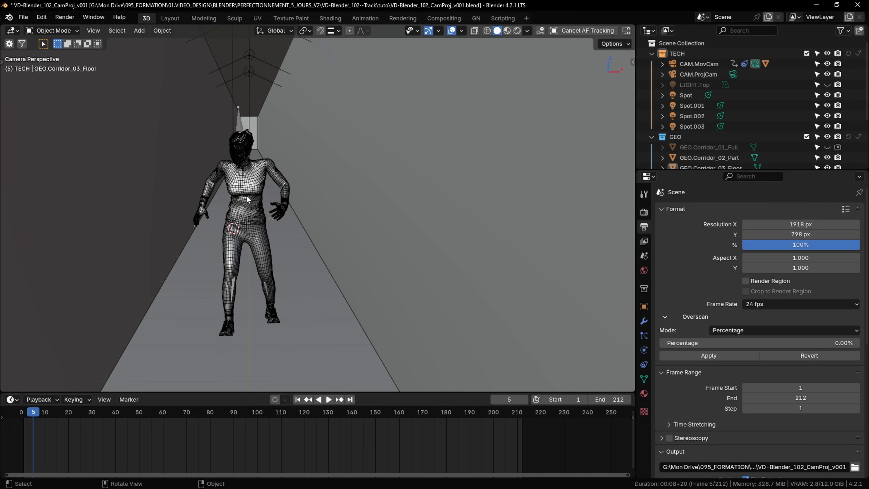
{"action": "left_click_drag", "start_coordinate": [31, 415], "coordinate": [287, 416]}
{"action": "scroll", "coordinate": [395, 356], "scroll_direction": "down", "scroll_amount": 4}
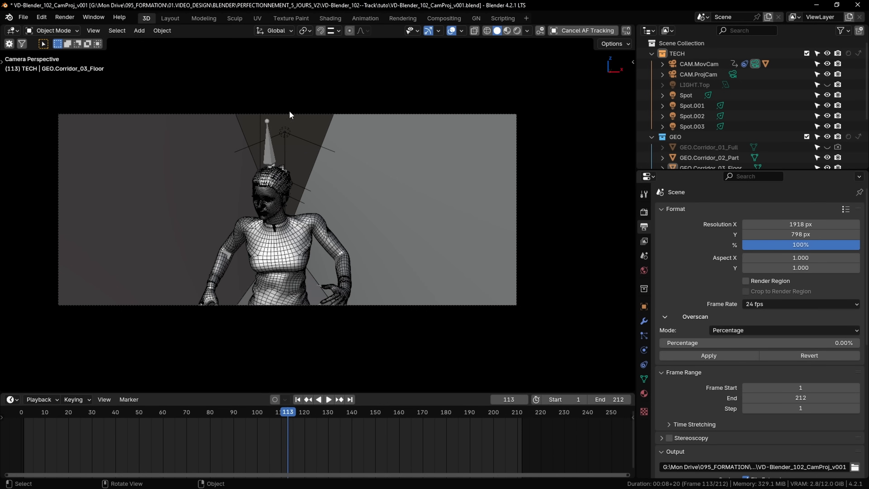
{"action": "scroll", "coordinate": [298, 224], "scroll_direction": "down", "scroll_amount": 2}
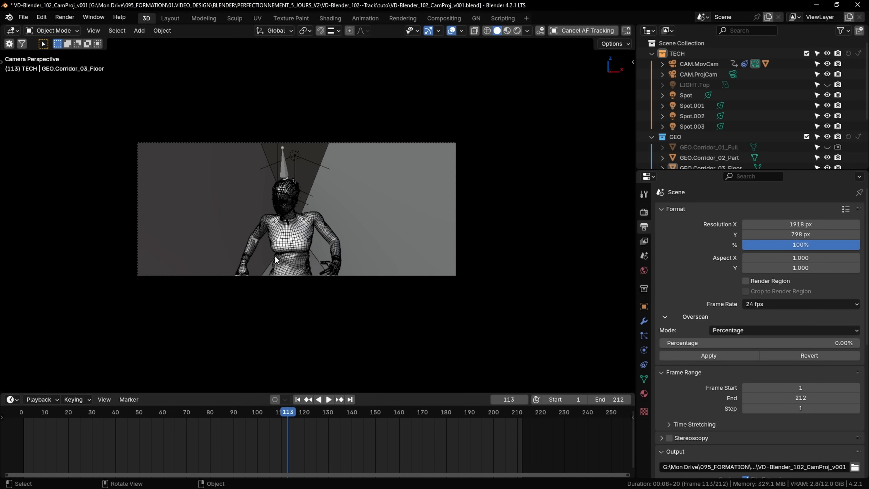
{"action": "left_click", "coordinate": [517, 31]}
{"action": "mouse_move", "coordinate": [239, 416]}
{"action": "left_mouse_down"}
{"action": "mouse_move", "coordinate": [33, 428]}
{"action": "mouse_move", "coordinate": [273, 442]}
{"action": "mouse_move", "coordinate": [514, 433]}
{"action": "left_mouse_up"}
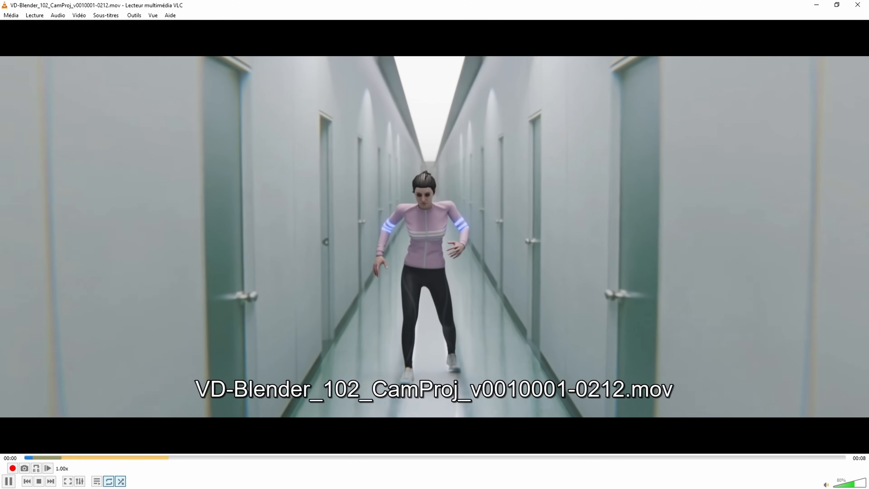